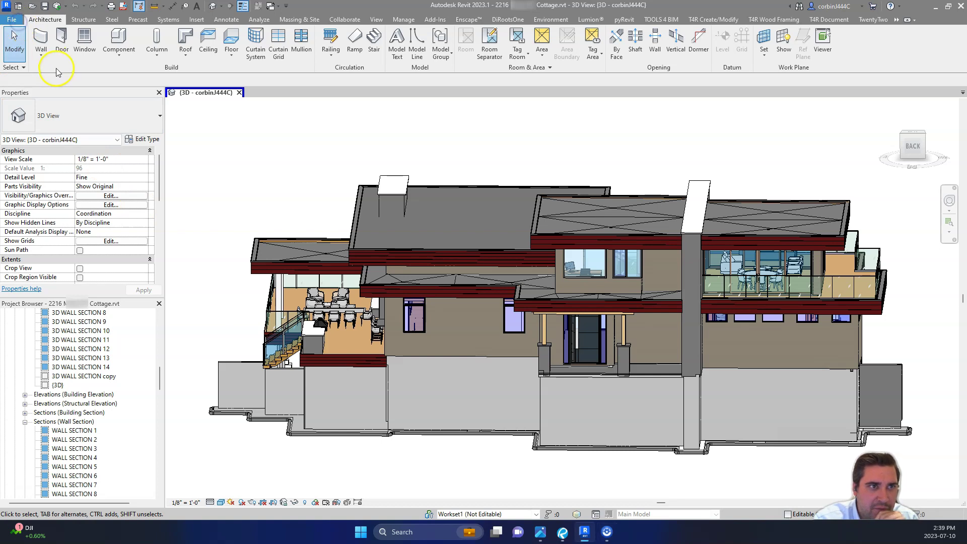
Start a Save As Project into the target subfolder, appending 2023_0710 to the file name.
{"action": "left_click", "coordinate": [11, 21]}
{"action": "mouse_move", "coordinate": [43, 139]}
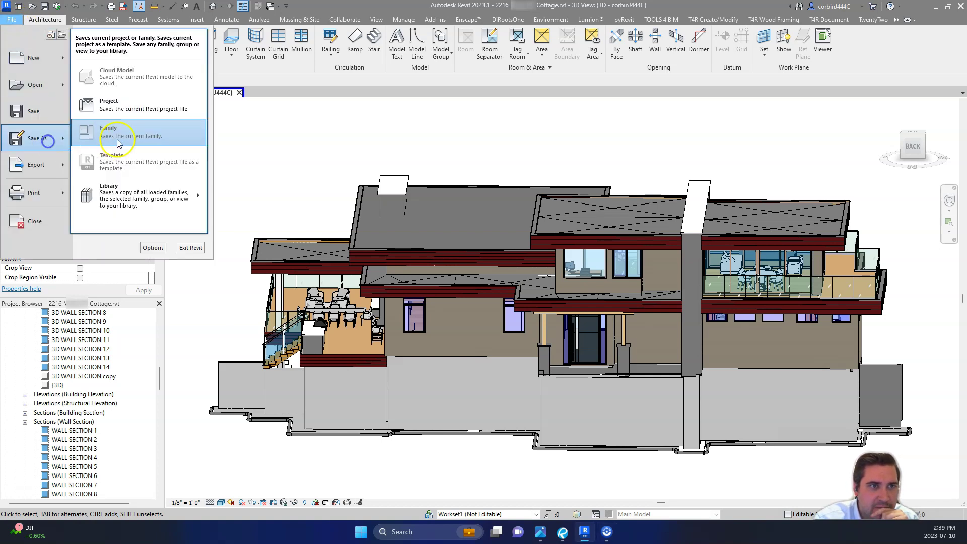
{"action": "left_click", "coordinate": [125, 106]}
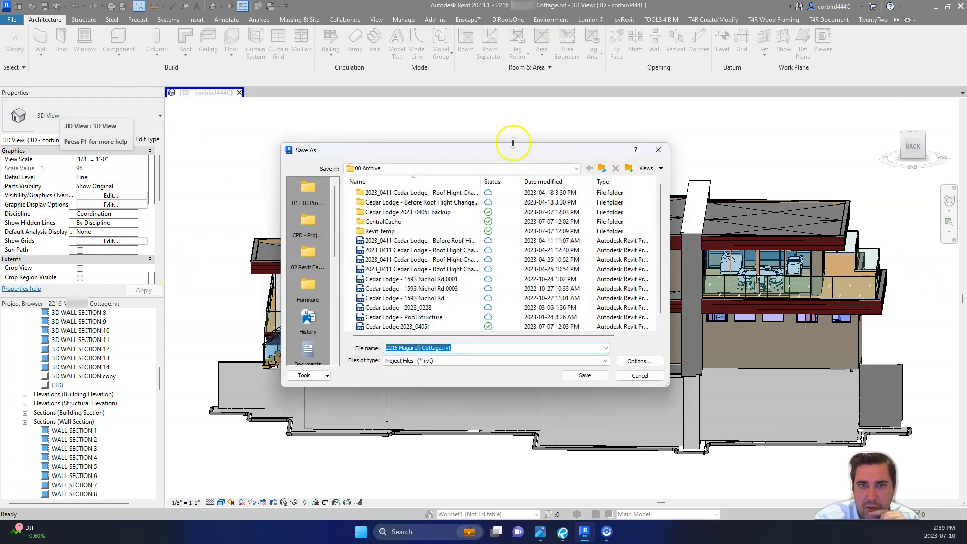
{"action": "key", "text": "Escape"}
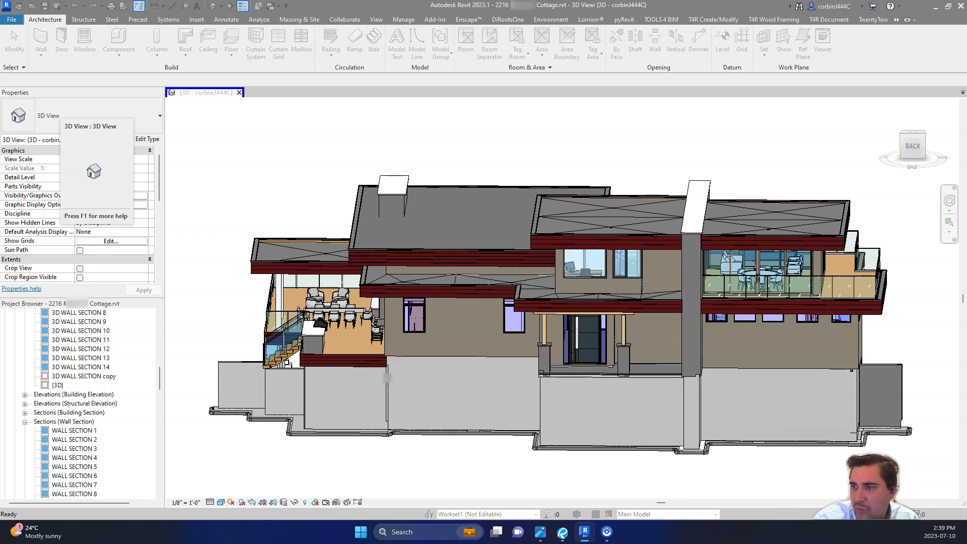
{"action": "key", "text": "ctrl+s"}
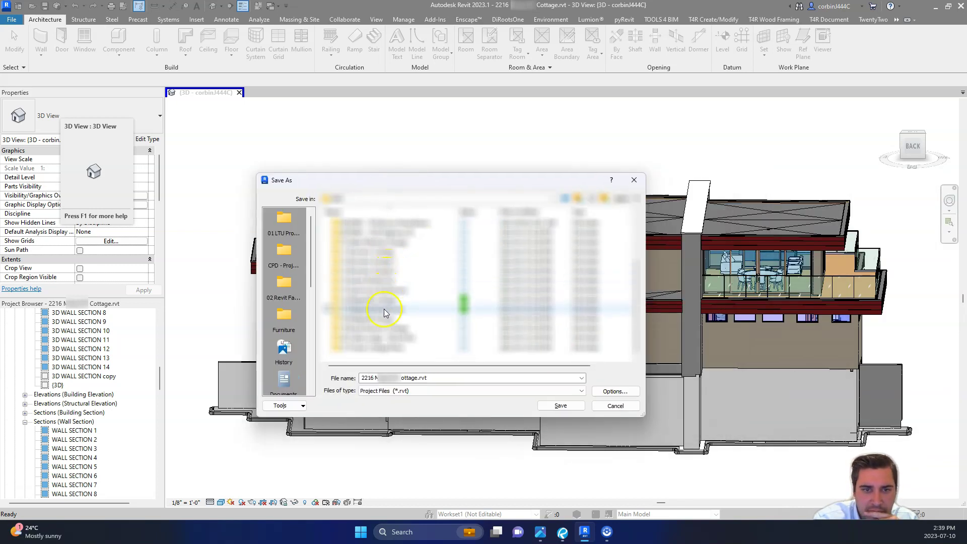
{"action": "double_click", "coordinate": [386, 302]}
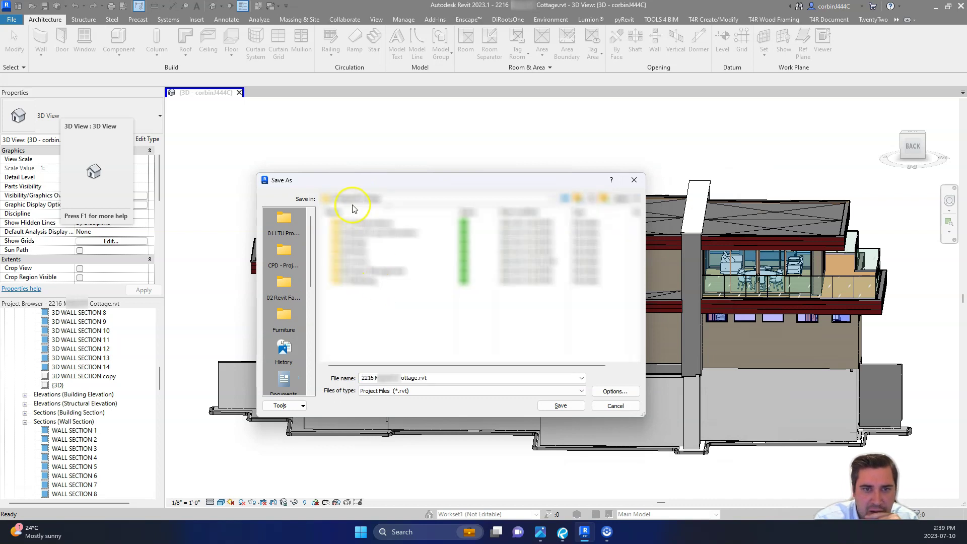
{"action": "double_click", "coordinate": [360, 244]}
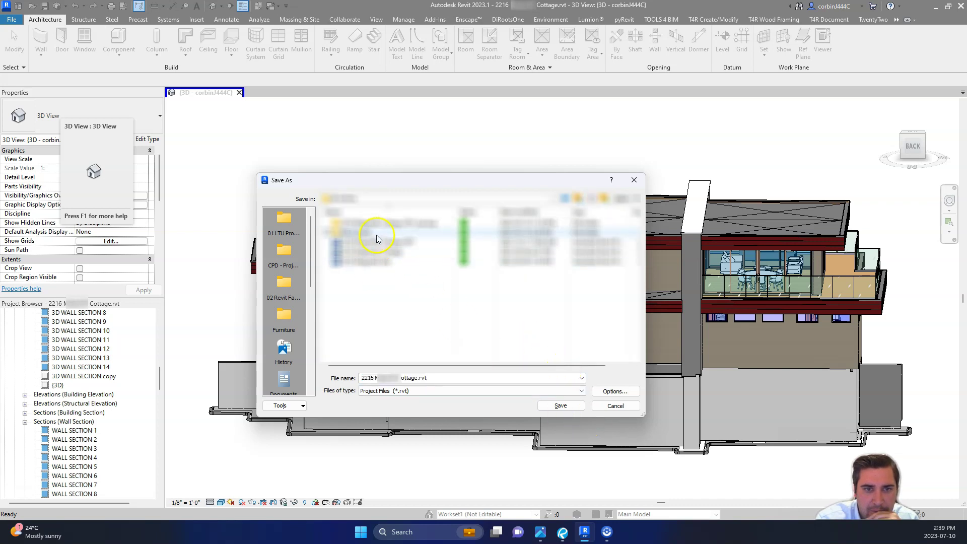
{"action": "left_click", "coordinate": [418, 379]}
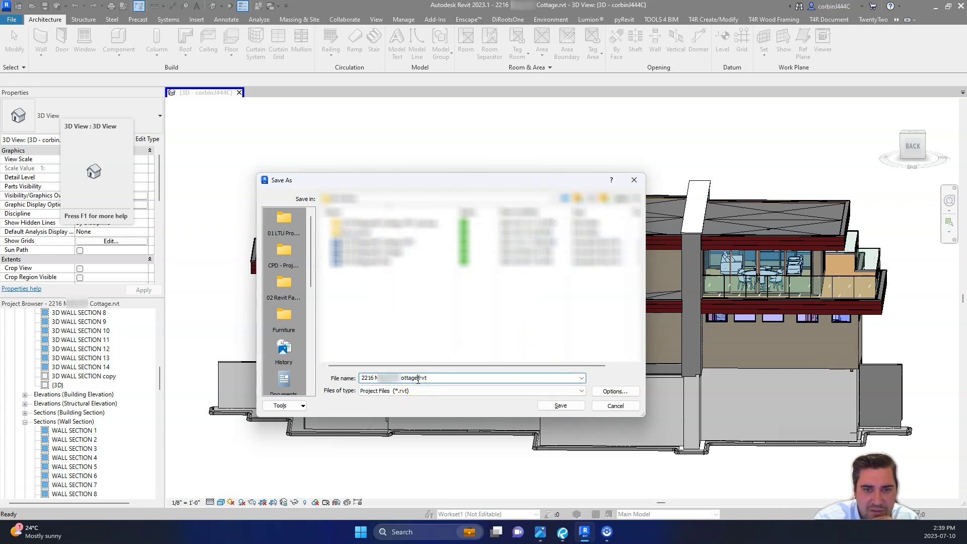
{"action": "type", "text": "2023_0710"}
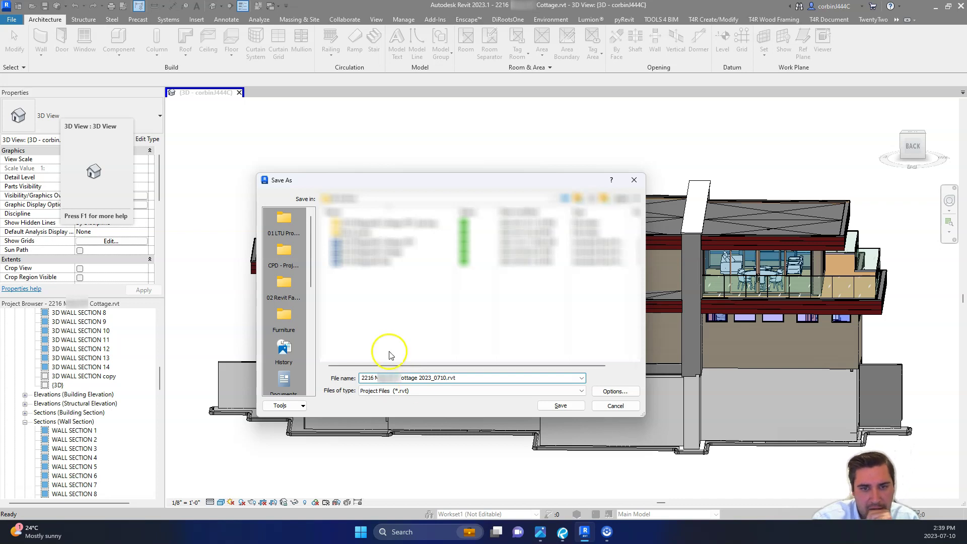
Choose the preview view in the save Options and save the copy.
{"action": "left_click", "coordinate": [615, 392]}
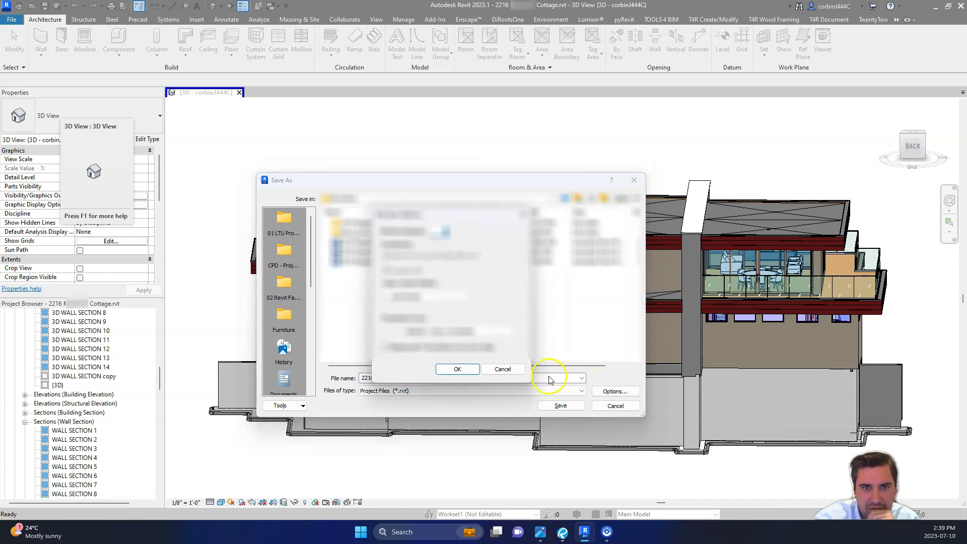
{"action": "left_click", "coordinate": [432, 298]}
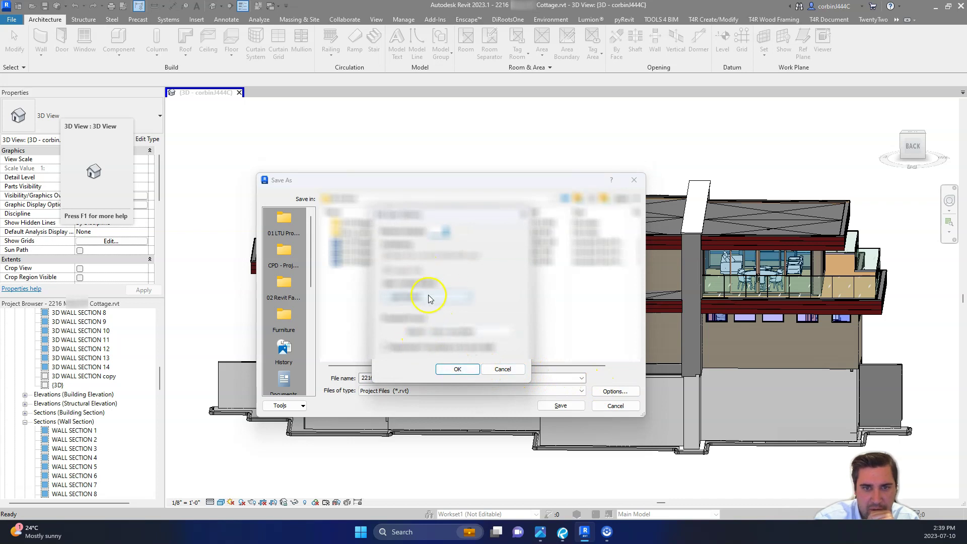
{"action": "left_click", "coordinate": [487, 298]}
{"action": "left_click", "coordinate": [481, 329]}
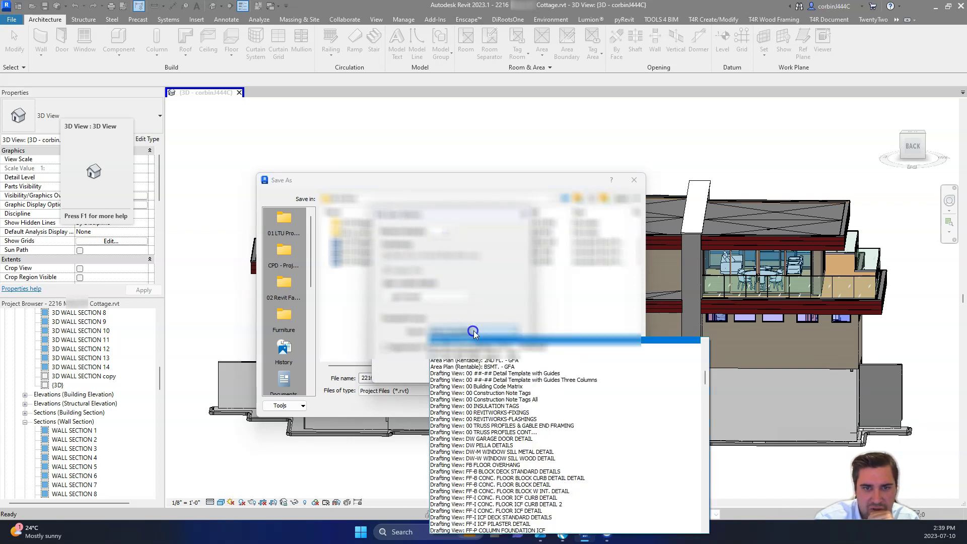
{"action": "left_click", "coordinate": [469, 371]}
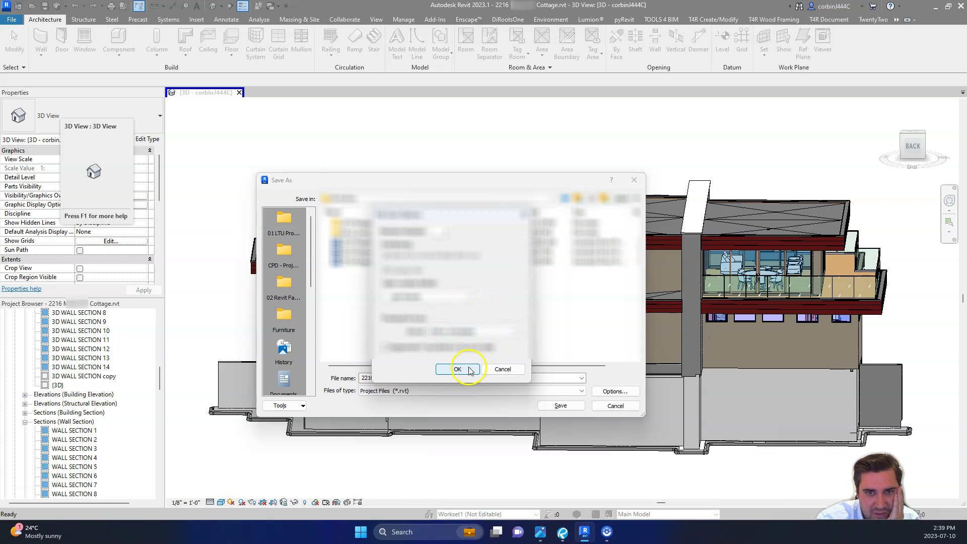
{"action": "left_click", "coordinate": [558, 407]}
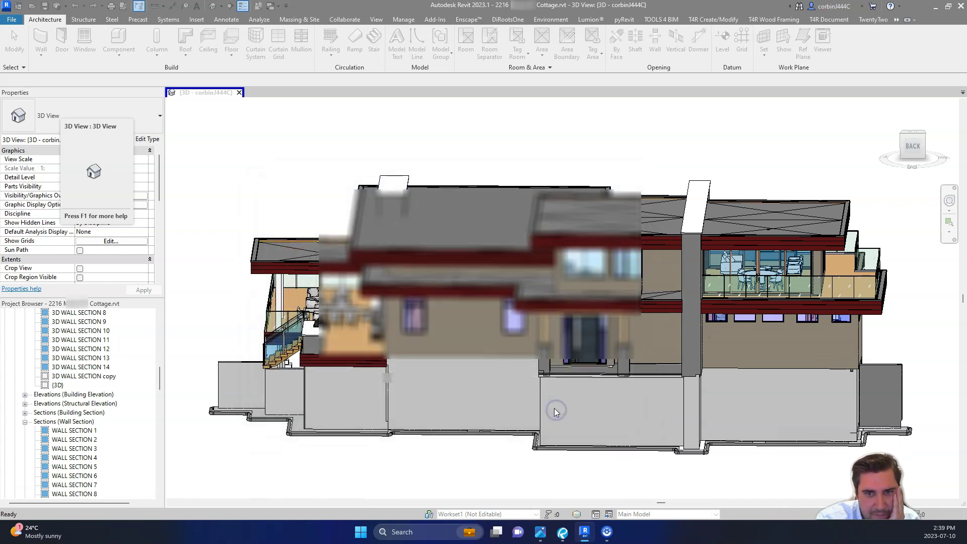
{"action": "left_click", "coordinate": [543, 406]}
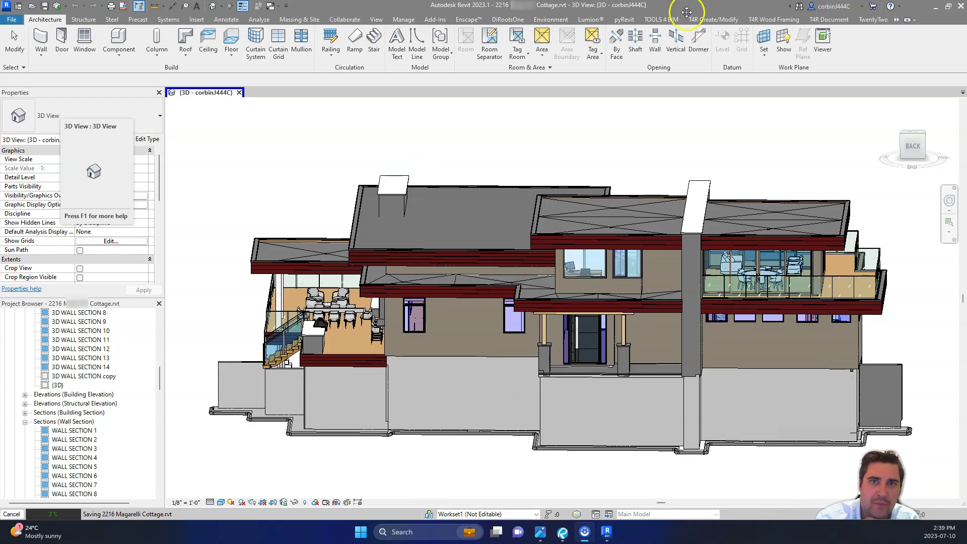
Wait for the save to finish, then go to the Home page listing the four cloud models.
{"action": "left_click", "coordinate": [434, 20]}
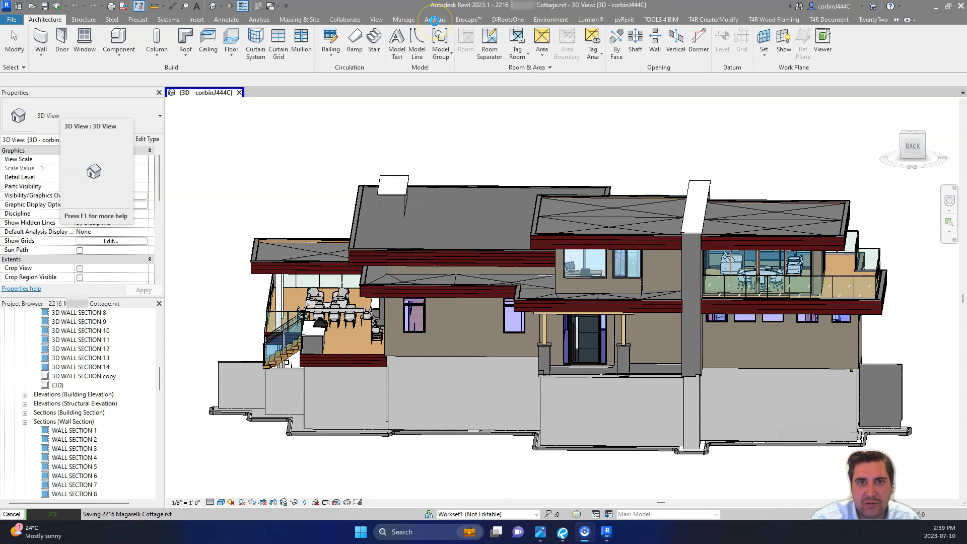
{"action": "left_click", "coordinate": [423, 34]}
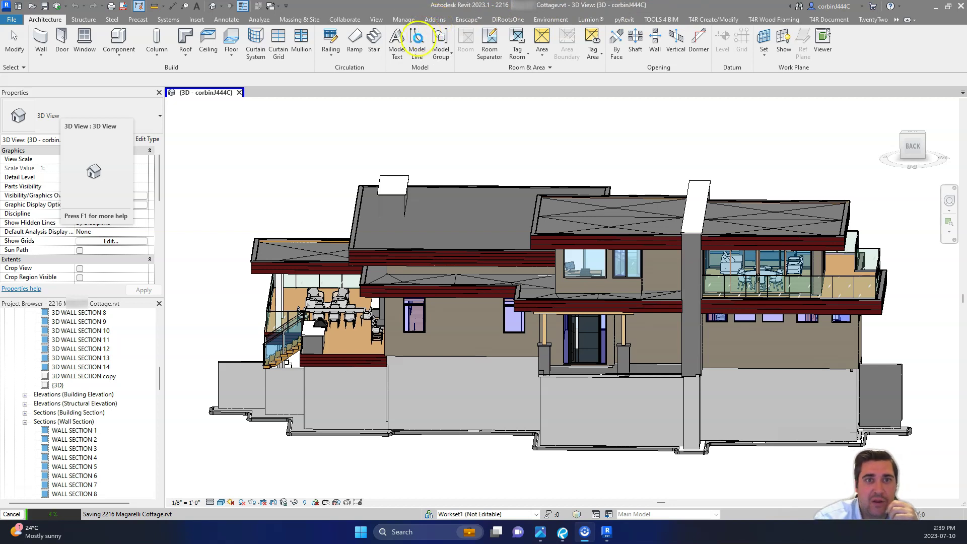
{"action": "left_click", "coordinate": [248, 94]}
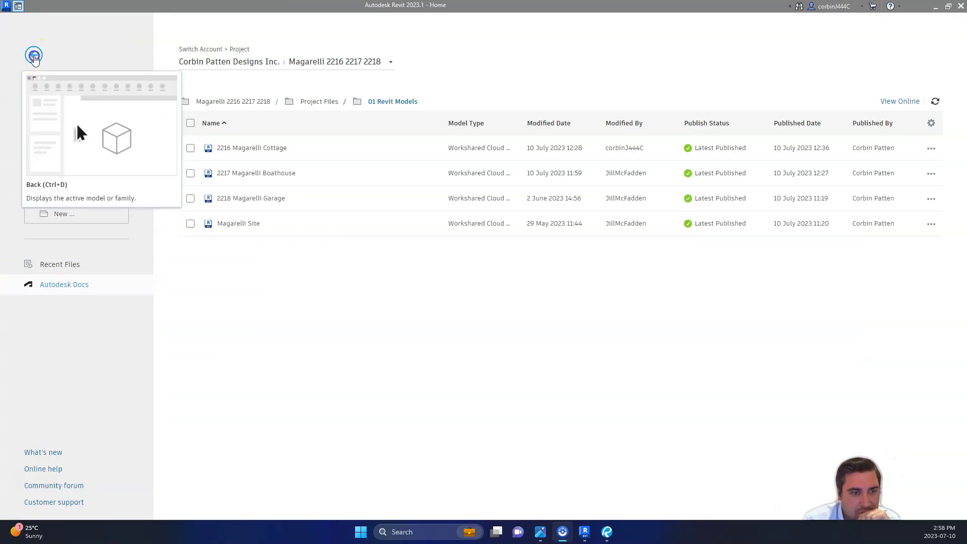
Close the Home page and launch Transmit model(s) from Add-Ins.
{"action": "left_click", "coordinate": [32, 56]}
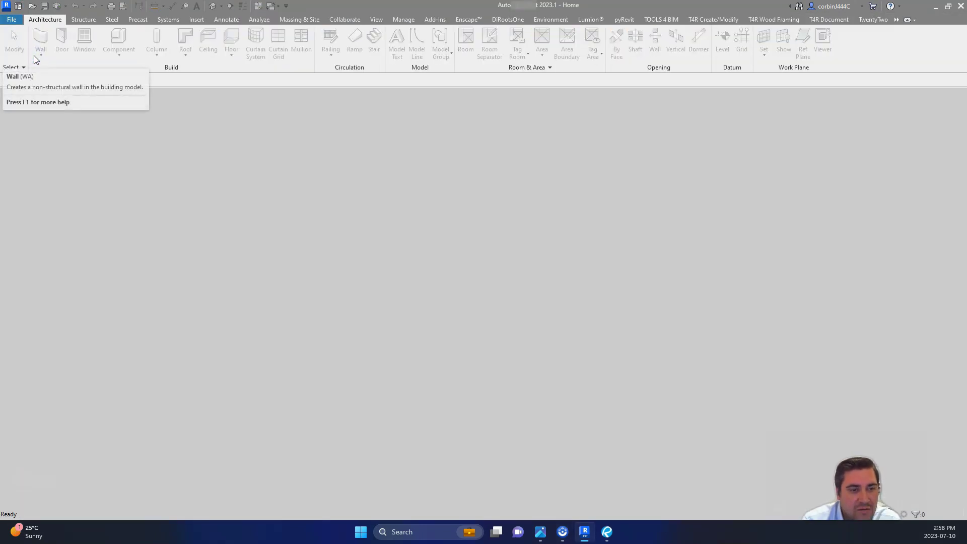
{"action": "left_click", "coordinate": [12, 20]}
{"action": "left_click", "coordinate": [19, 7]}
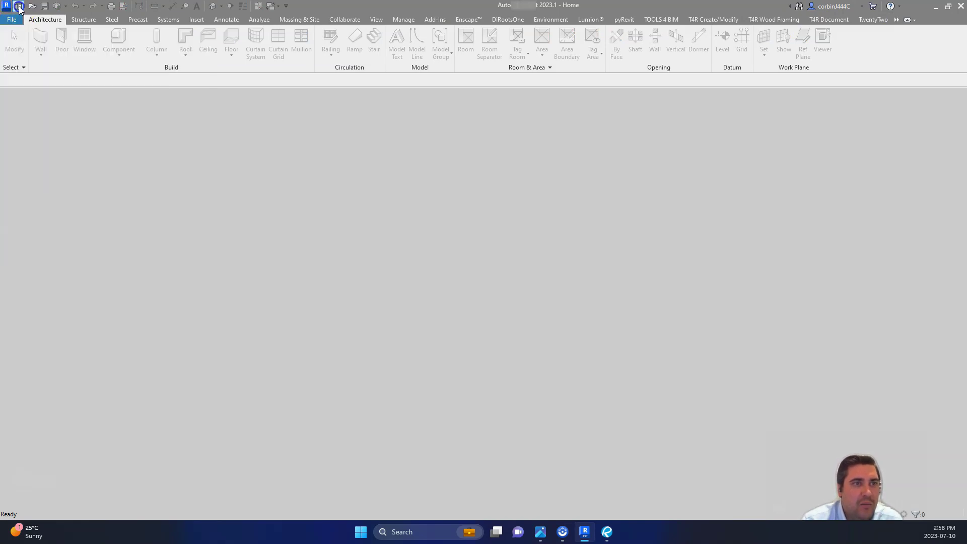
{"action": "left_click", "coordinate": [19, 7]}
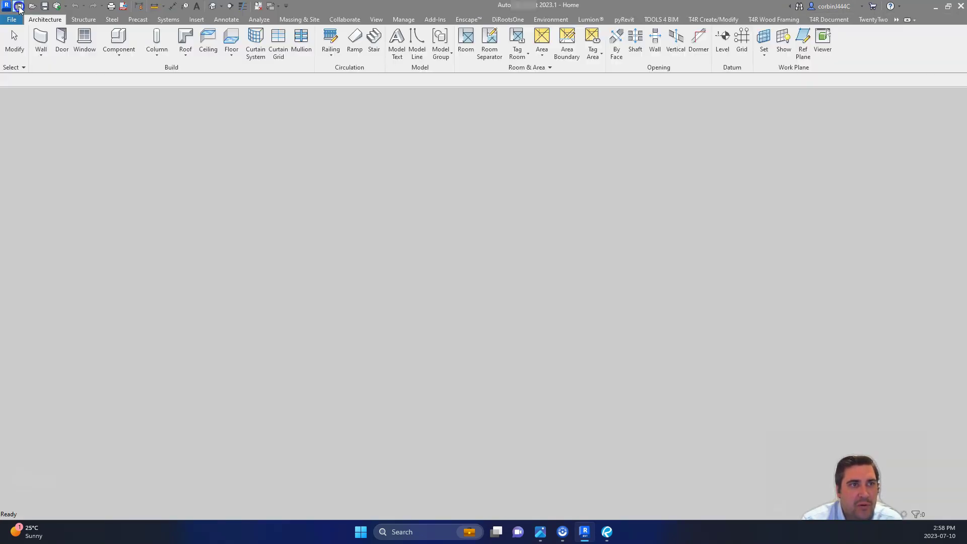
{"action": "left_click", "coordinate": [19, 7]}
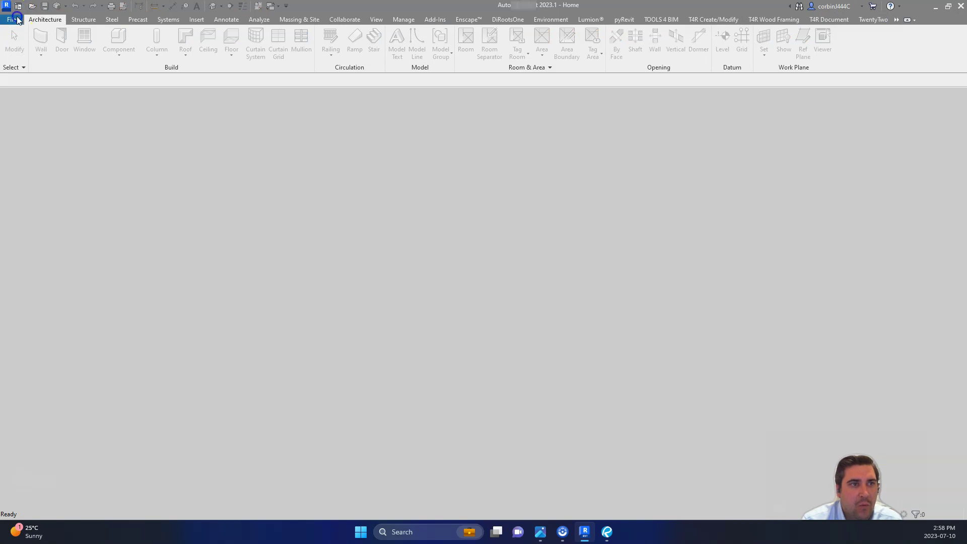
{"action": "left_click", "coordinate": [12, 19]}
{"action": "left_click", "coordinate": [40, 19]}
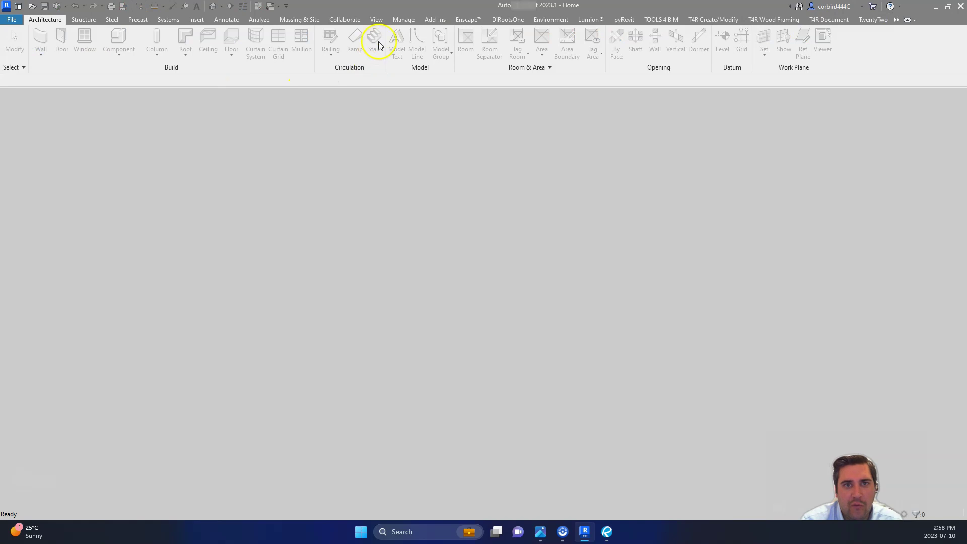
{"action": "left_click", "coordinate": [433, 20]}
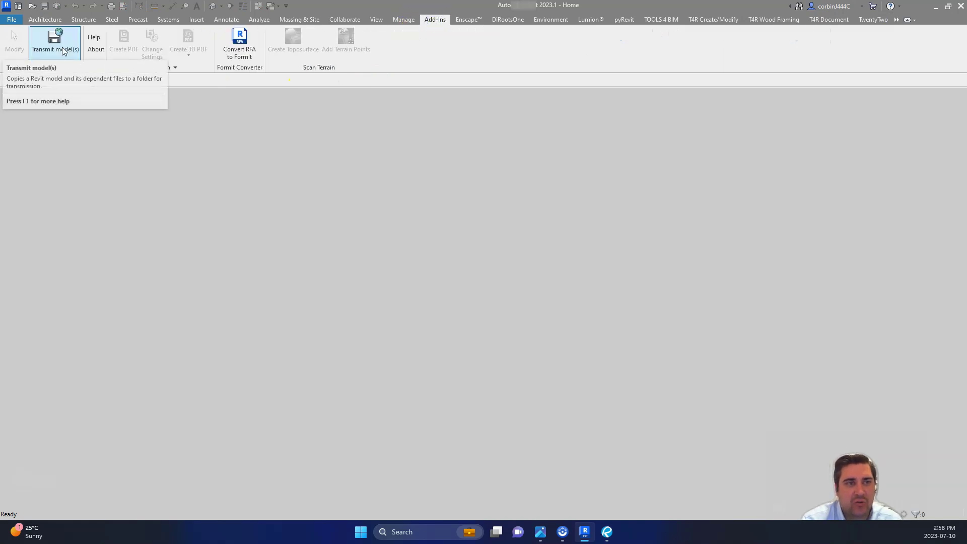
{"action": "left_click", "coordinate": [62, 49]}
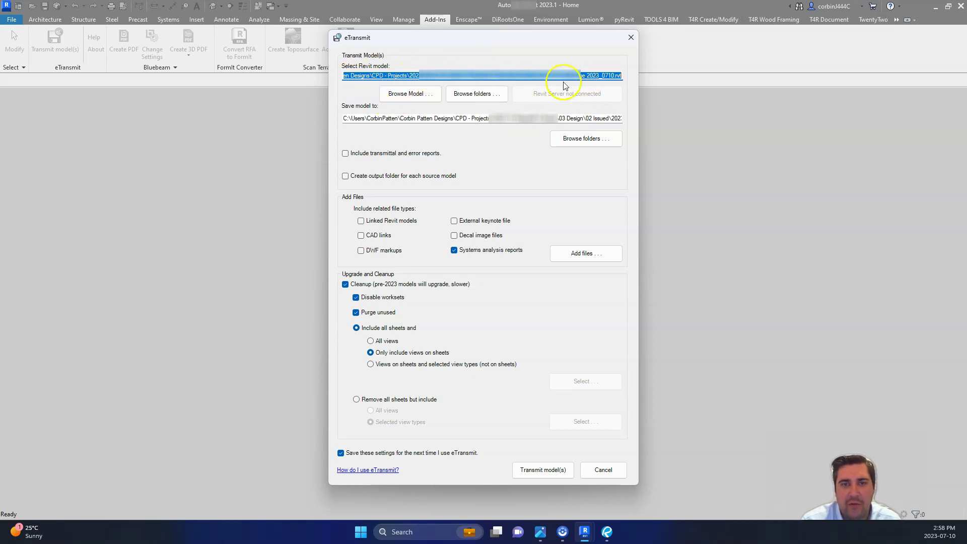
Check the 02 Issued destination path and untick Systems analysis reports, then cancel eTransmit.
{"action": "left_click", "coordinate": [421, 119]}
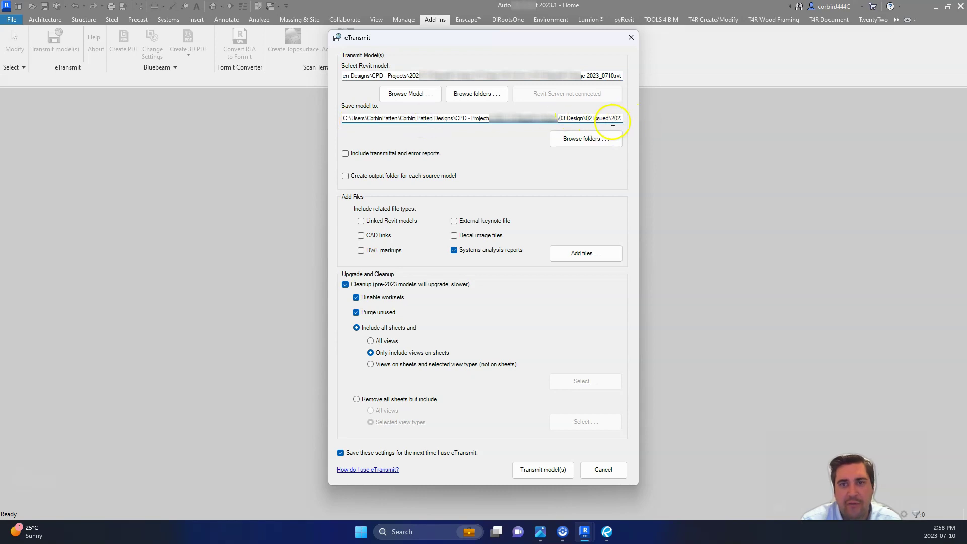
{"action": "left_click_drag", "start_coordinate": [609, 119], "coordinate": [586, 119]}
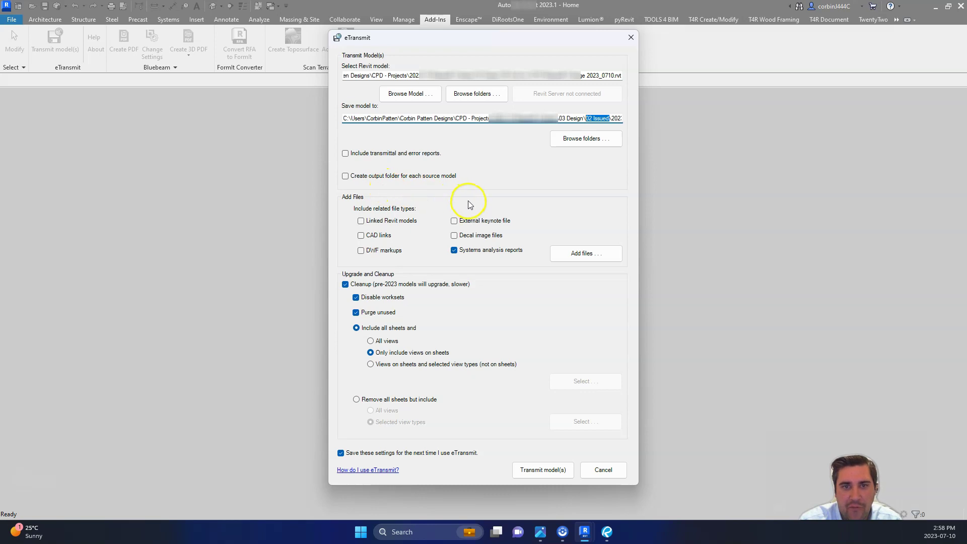
{"action": "left_click", "coordinate": [474, 250]}
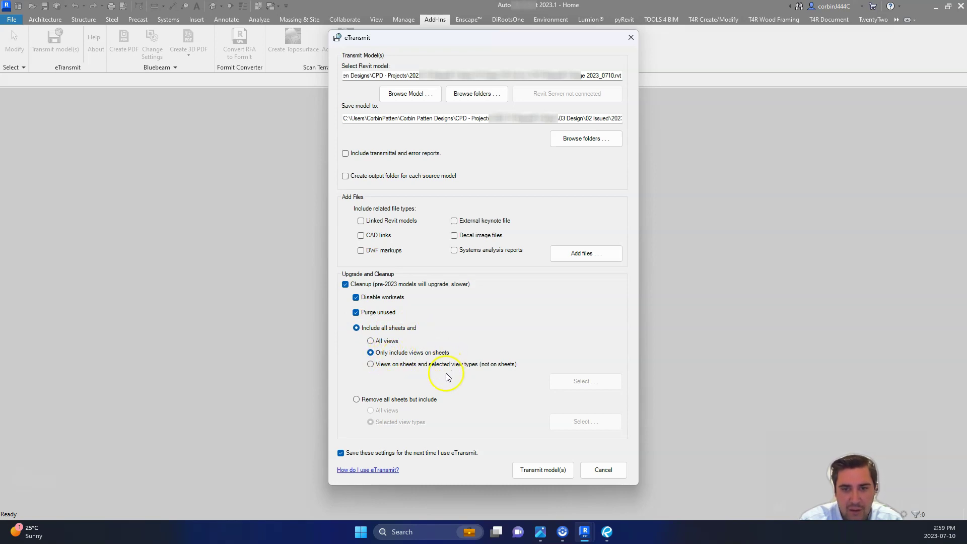
{"action": "left_click", "coordinate": [552, 473]}
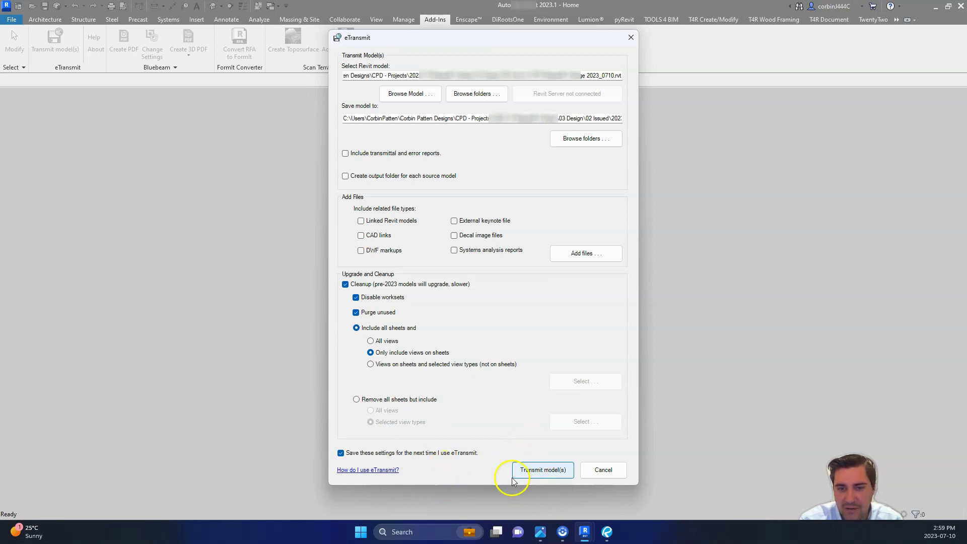
{"action": "left_click", "coordinate": [619, 470]}
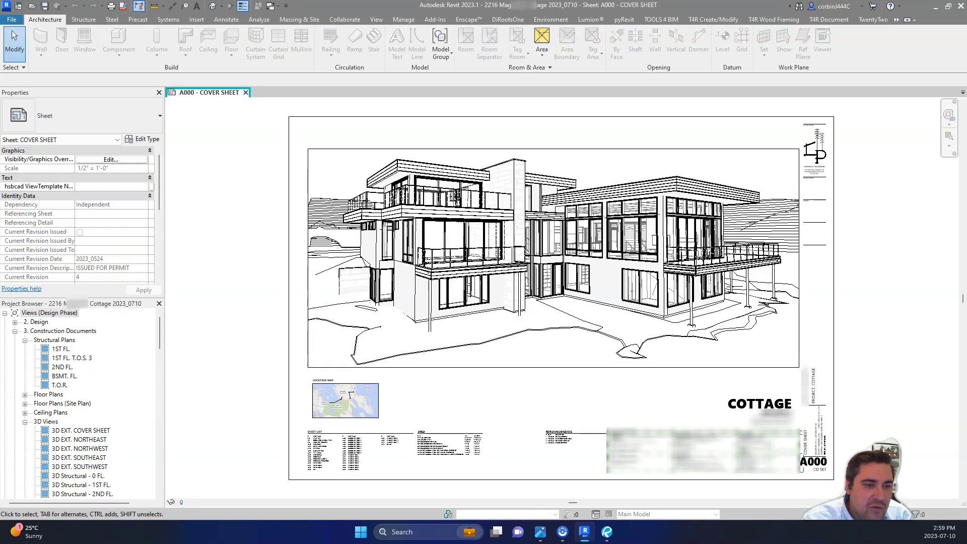
Delete the 3D views, from 3D EXT. COVER SHEET through 3D WALL SECTION 14.
{"action": "scroll", "coordinate": [108, 369], "scroll_direction": "down", "scroll_amount": 6}
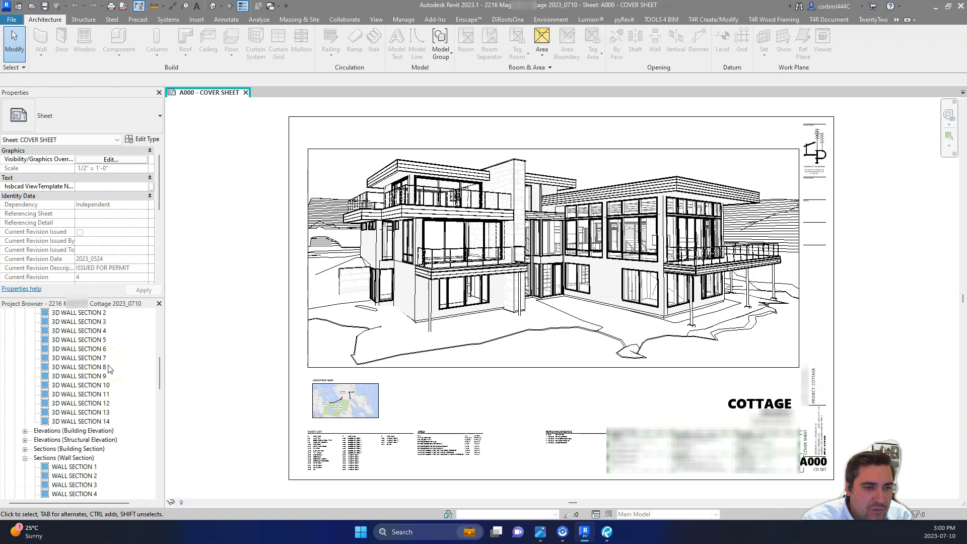
{"action": "scroll", "coordinate": [108, 369], "scroll_direction": "up", "scroll_amount": 1}
{"action": "left_click", "coordinate": [80, 341]}
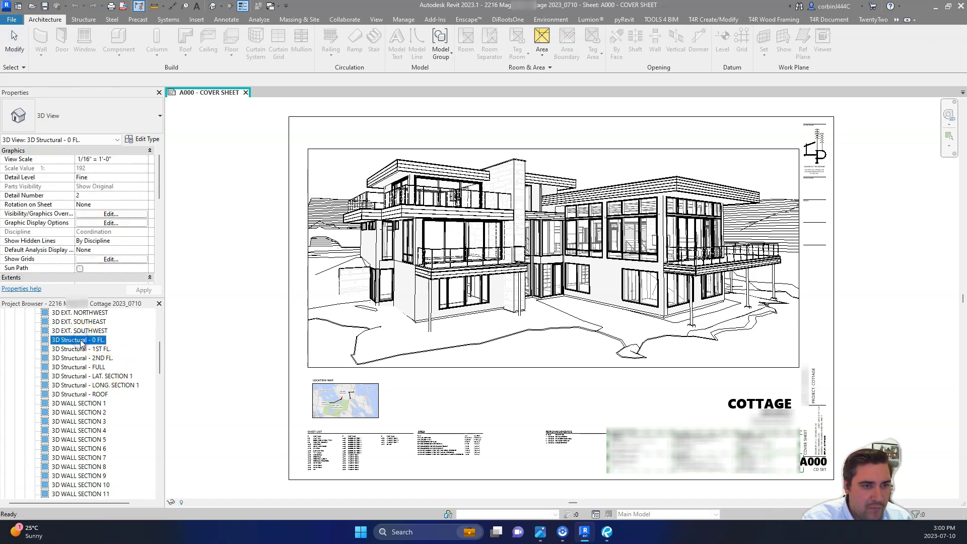
{"action": "scroll", "coordinate": [82, 343], "scroll_direction": "down", "scroll_amount": 3}
{"action": "left_click", "coordinate": [93, 440], "text": "shift"}
{"action": "scroll", "coordinate": [93, 444], "scroll_direction": "up", "scroll_amount": 5}
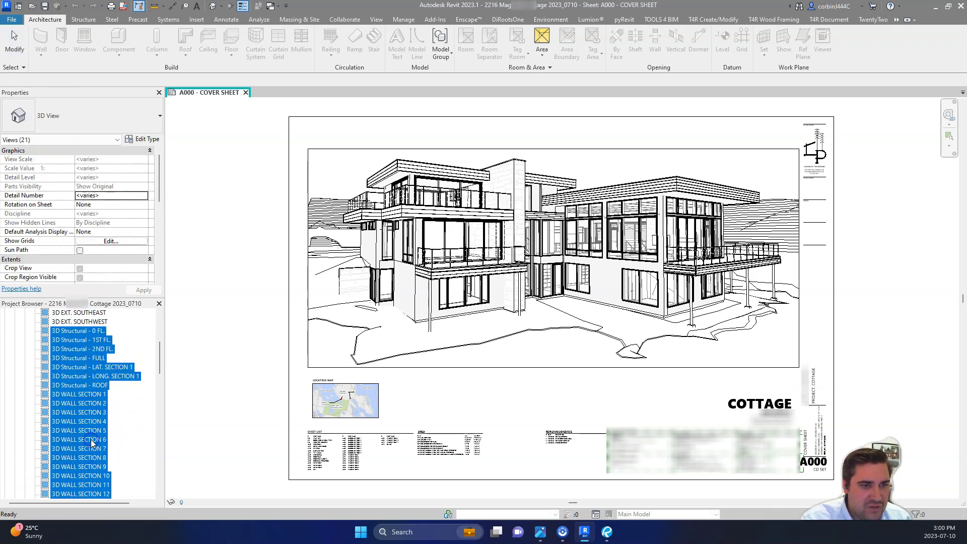
{"action": "scroll", "coordinate": [89, 421], "scroll_direction": "down", "scroll_amount": 3}
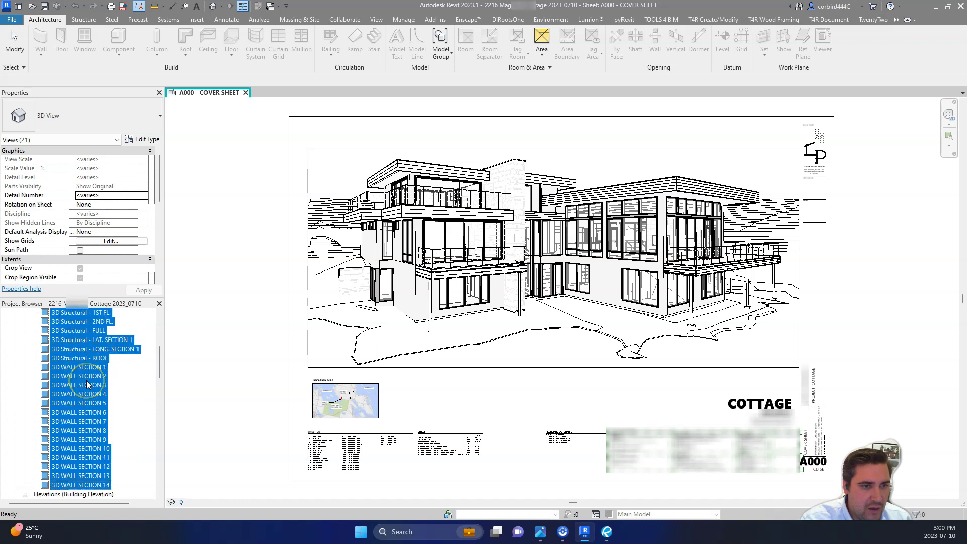
{"action": "scroll", "coordinate": [87, 385], "scroll_direction": "up", "scroll_amount": 2}
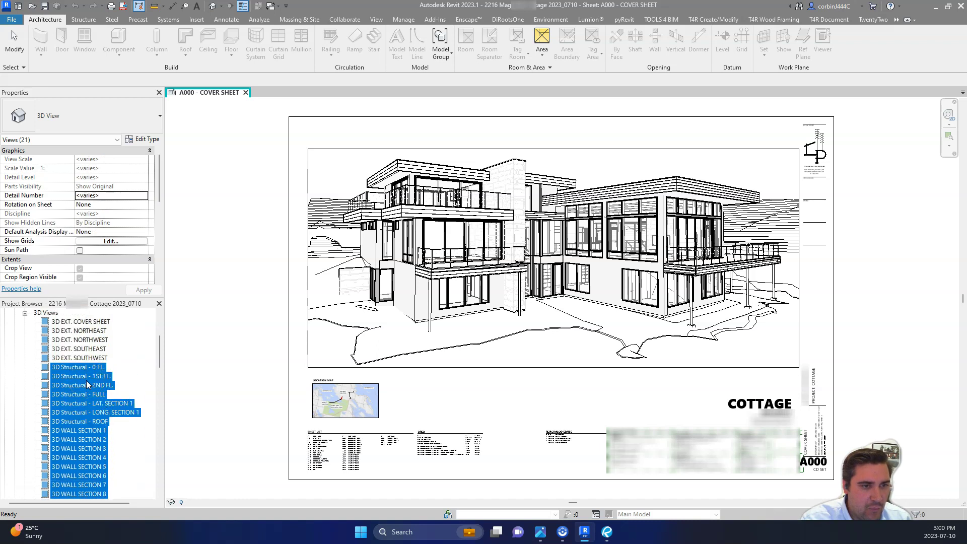
{"action": "left_click", "coordinate": [80, 323], "text": "ctrl"}
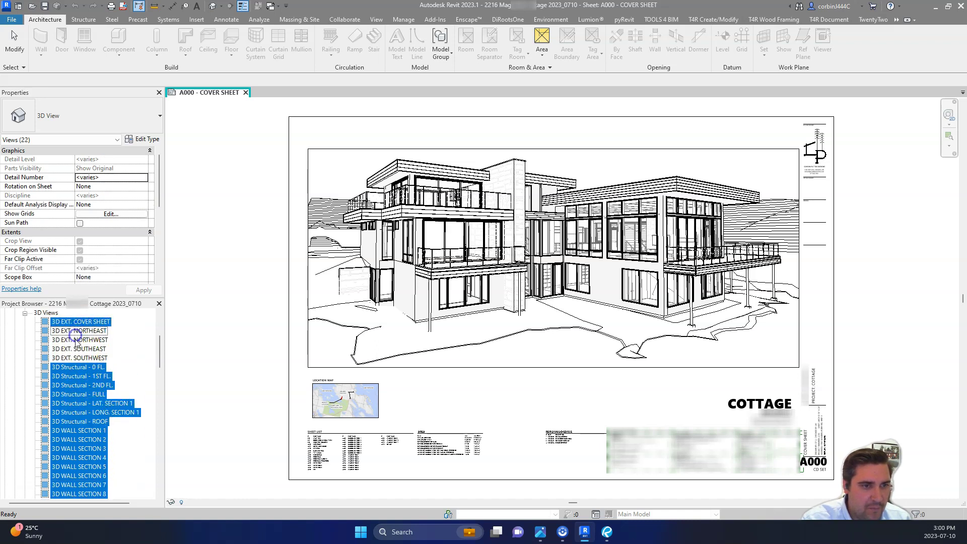
{"action": "left_click", "coordinate": [78, 341], "text": "ctrl"}
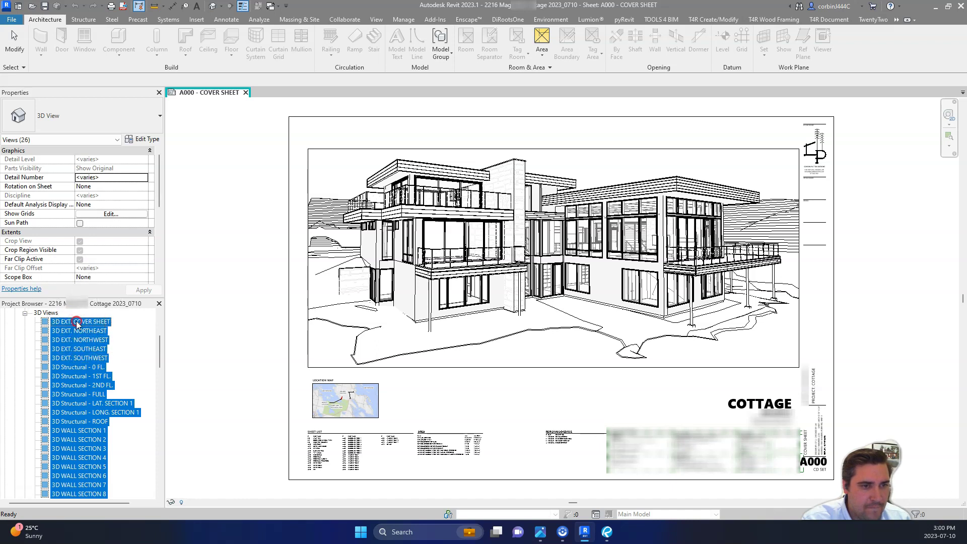
{"action": "right_click", "coordinate": [76, 323]}
{"action": "left_click", "coordinate": [126, 425]}
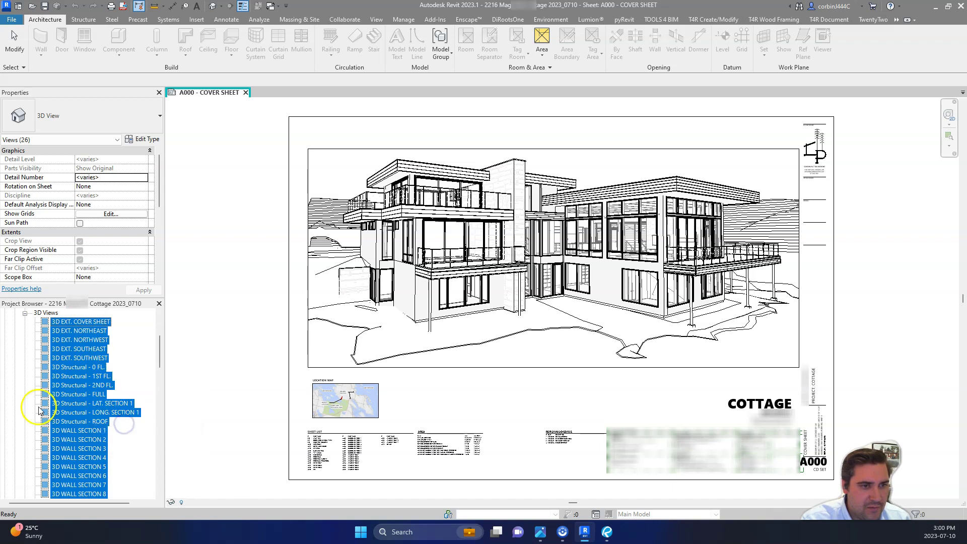
Delete the fourteen wall sections, WALL SECTION 1 through 14.
{"action": "scroll", "coordinate": [58, 405], "scroll_direction": "down", "scroll_amount": 4}
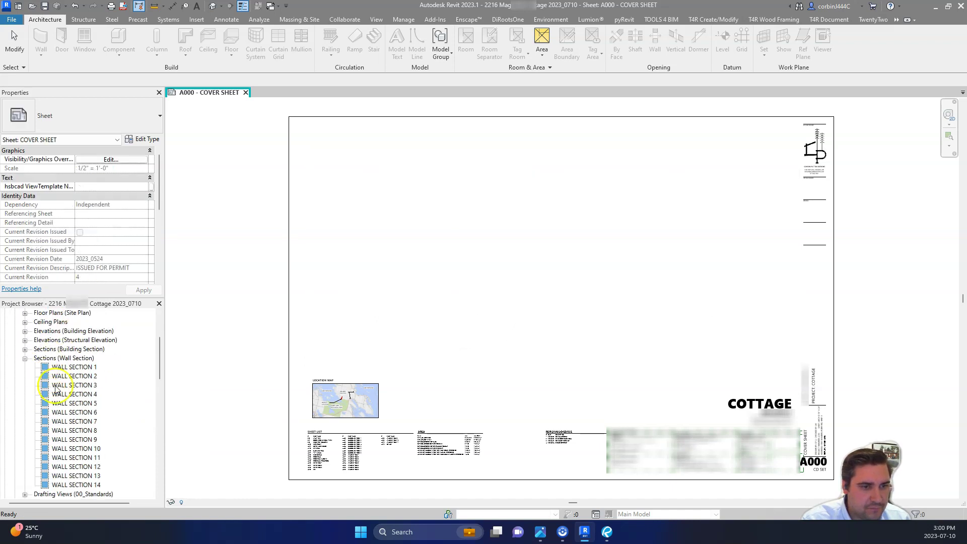
{"action": "left_click", "coordinate": [70, 367]}
{"action": "scroll", "coordinate": [75, 393], "scroll_direction": "down", "scroll_amount": 3}
{"action": "left_click", "coordinate": [83, 414], "text": "shift"}
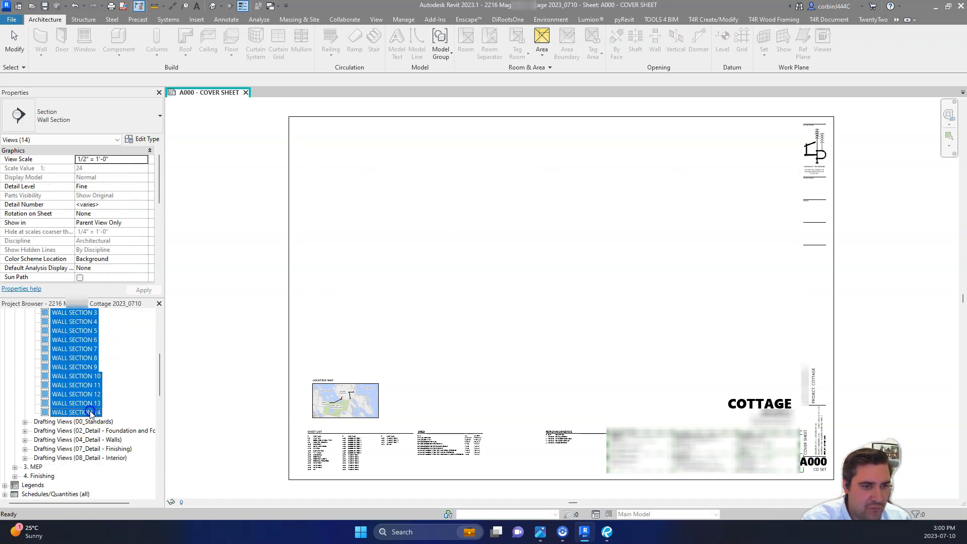
{"action": "right_click", "coordinate": [88, 411]}
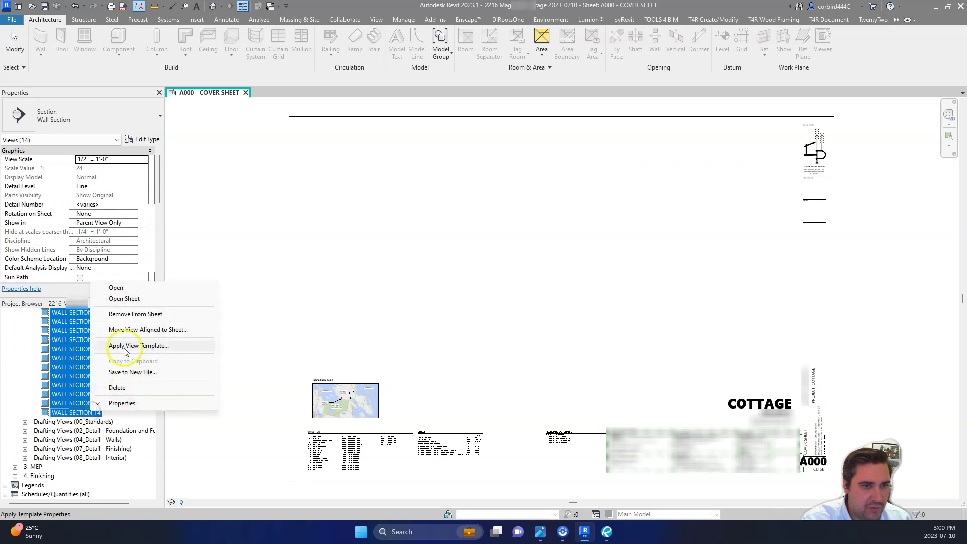
{"action": "left_click", "coordinate": [119, 388]}
Delete the 00 Construction Note Tags All drafting view and both foundation drafting views.
{"action": "scroll", "coordinate": [35, 393], "scroll_direction": "down", "scroll_amount": 5}
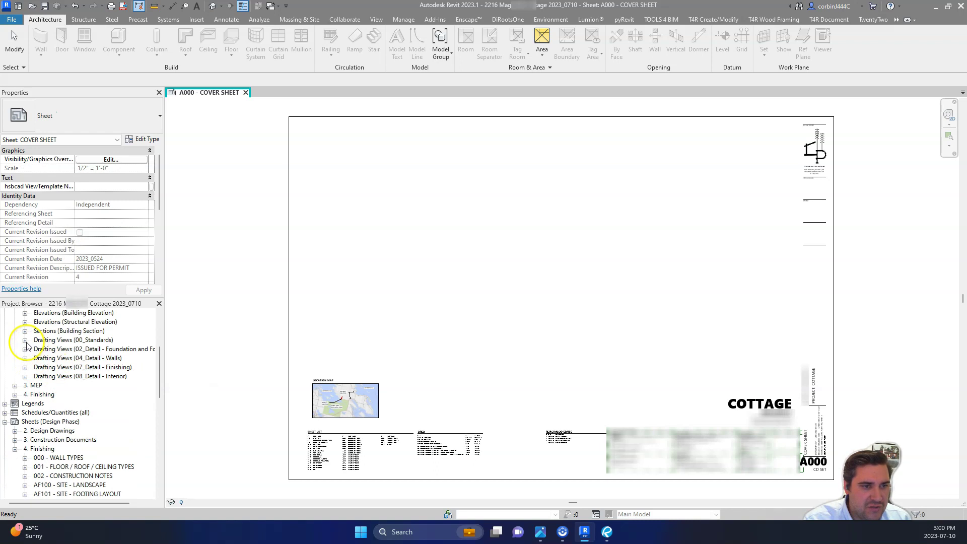
{"action": "left_click", "coordinate": [25, 341]}
{"action": "right_click", "coordinate": [48, 350]}
{"action": "left_click", "coordinate": [82, 350]}
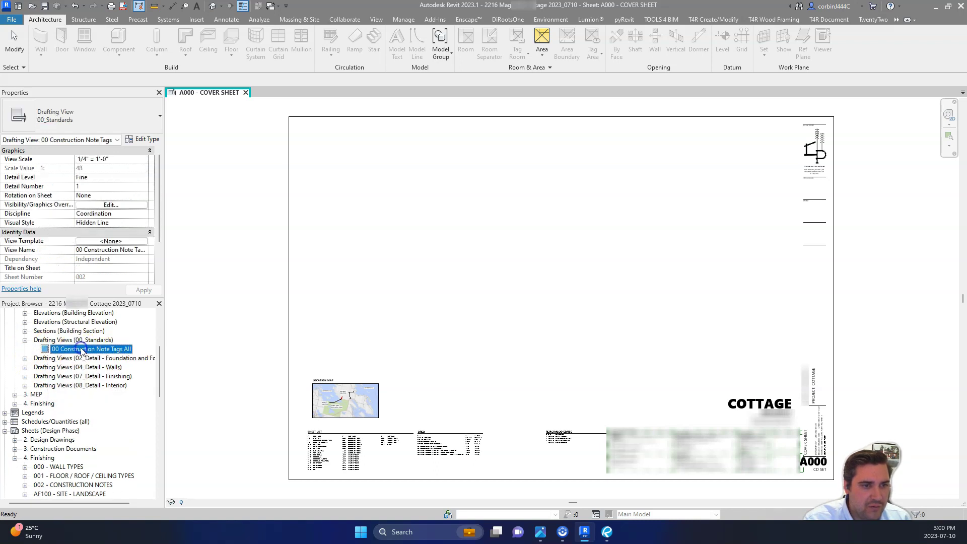
{"action": "right_click", "coordinate": [83, 350]}
{"action": "left_click", "coordinate": [113, 219]}
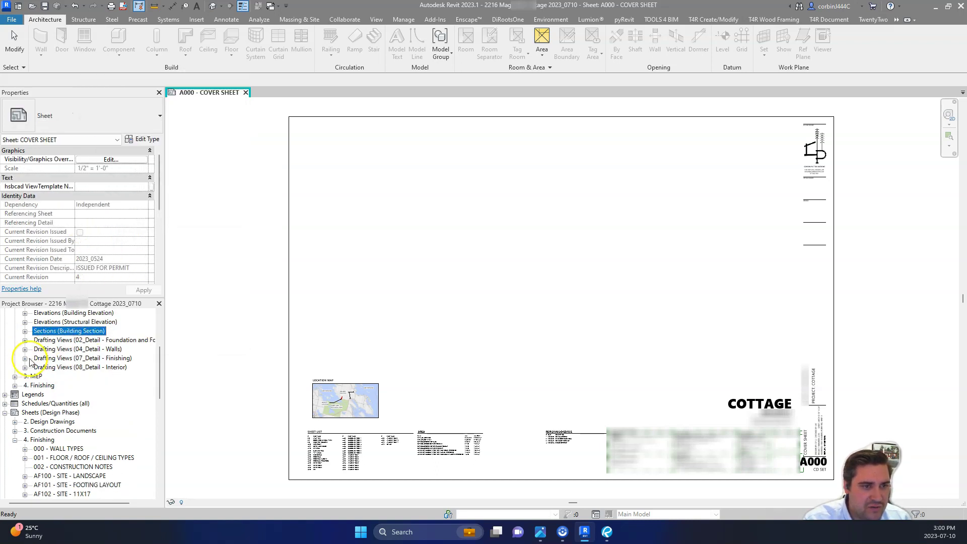
{"action": "left_click", "coordinate": [23, 341]}
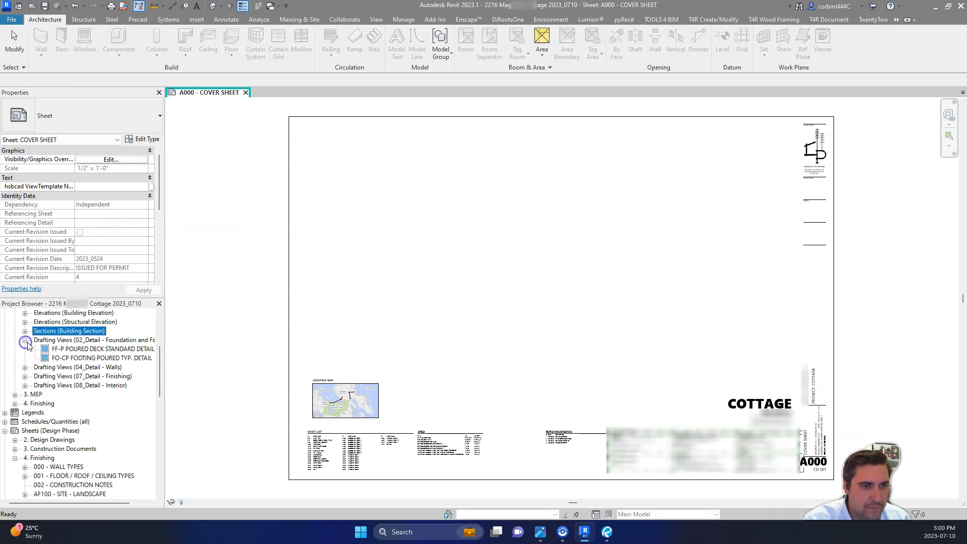
{"action": "left_click", "coordinate": [75, 349]}
{"action": "left_click", "coordinate": [60, 358], "text": "shift"}
{"action": "right_click", "coordinate": [60, 358]}
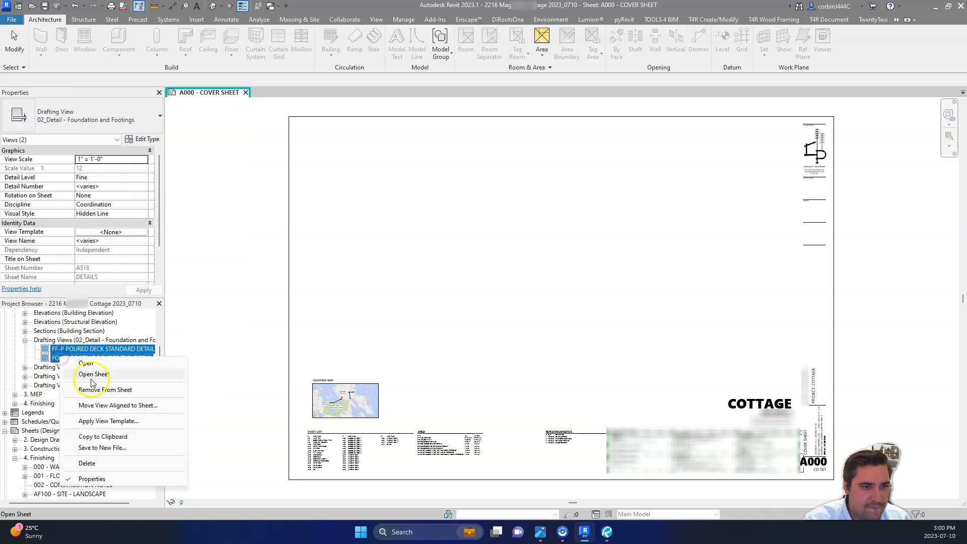
{"action": "left_click", "coordinate": [89, 460]}
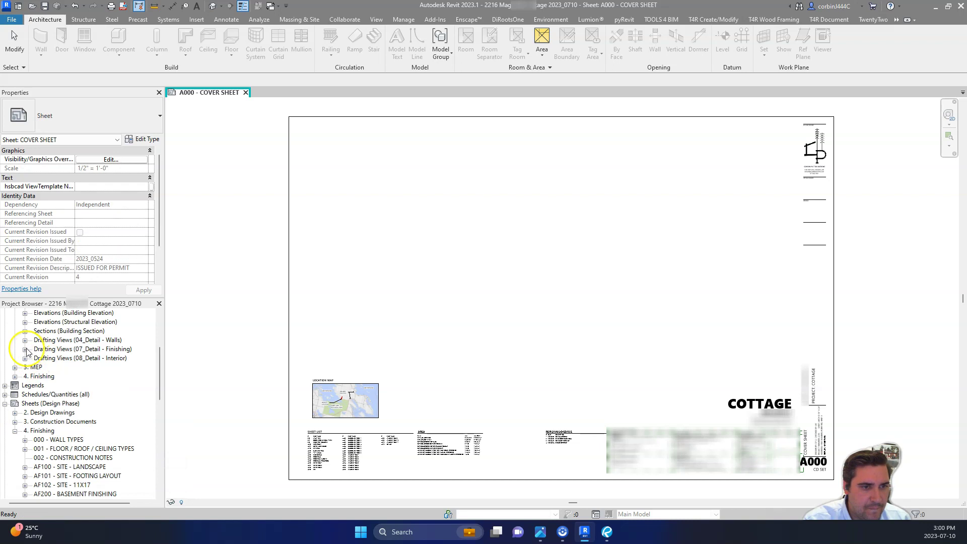
Delete the four wall drafting views and the two finishing drafting views.
{"action": "left_click", "coordinate": [25, 340]}
{"action": "left_click", "coordinate": [72, 350]}
{"action": "left_click", "coordinate": [73, 376], "text": "shift"}
{"action": "right_click", "coordinate": [73, 376]}
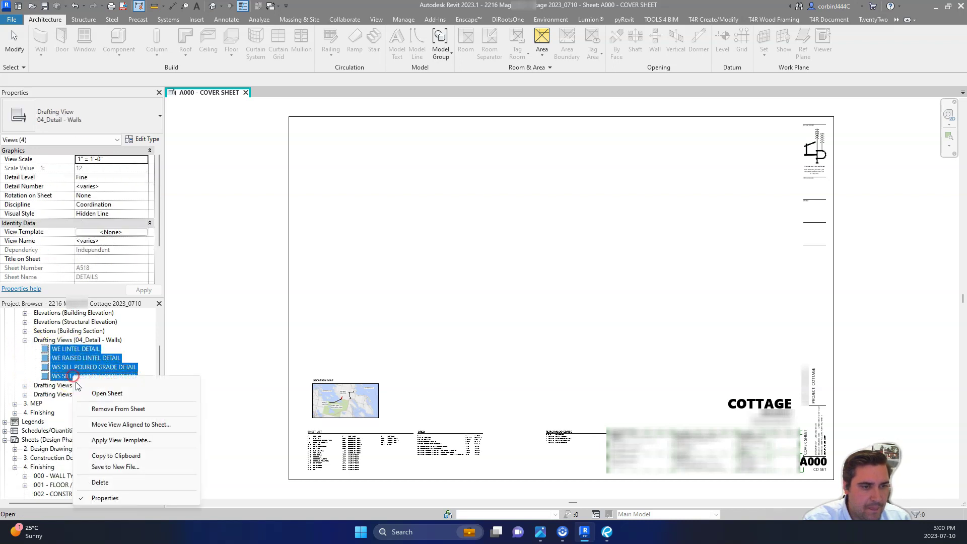
{"action": "left_click", "coordinate": [107, 484]}
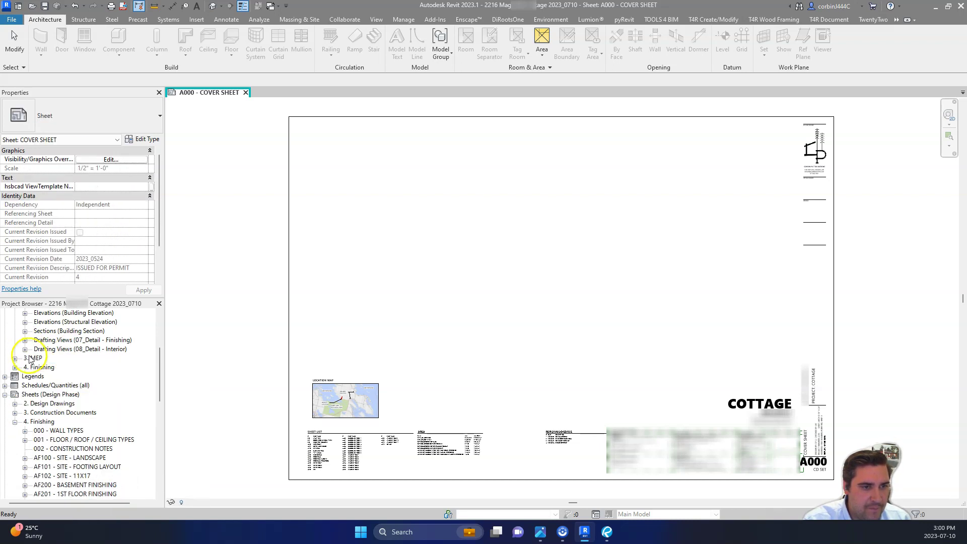
{"action": "left_click", "coordinate": [25, 340]}
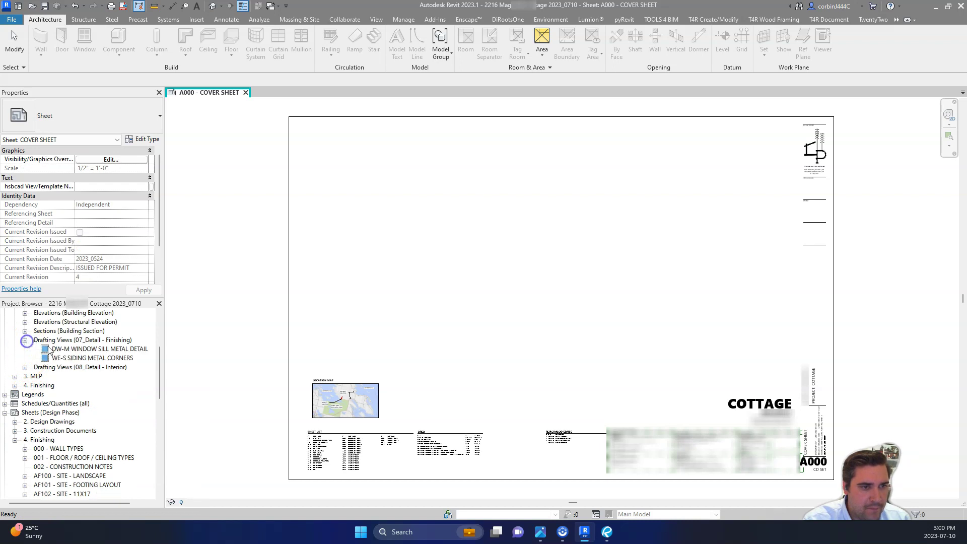
{"action": "left_click", "coordinate": [59, 349]}
{"action": "left_click", "coordinate": [60, 359], "text": "shift"}
{"action": "right_click", "coordinate": [61, 361]}
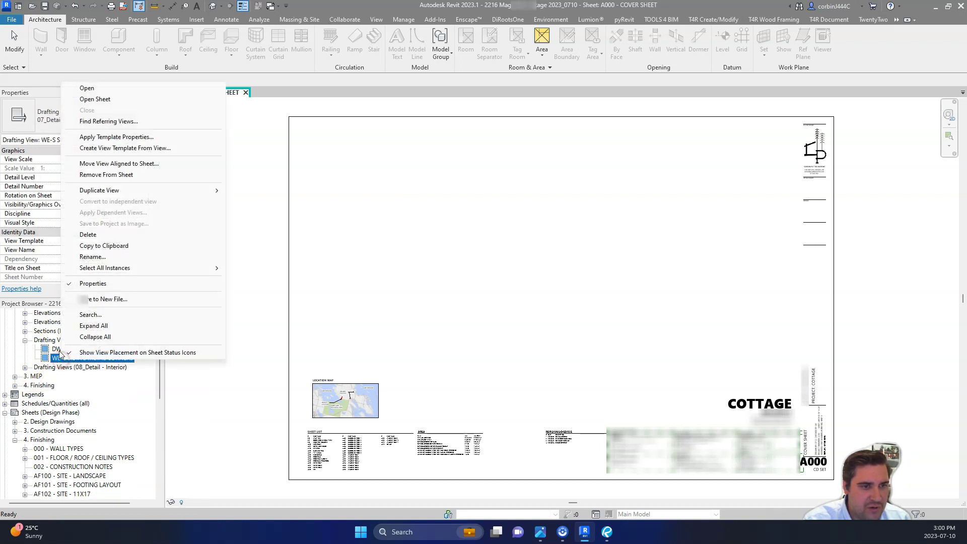
{"action": "key", "text": "Escape"}
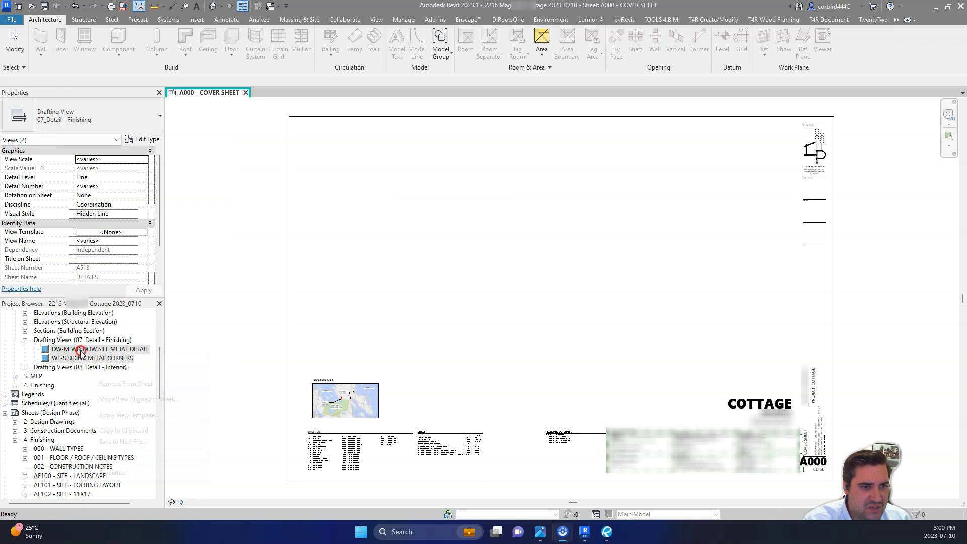
{"action": "right_click", "coordinate": [79, 352]}
{"action": "left_click", "coordinate": [117, 457]}
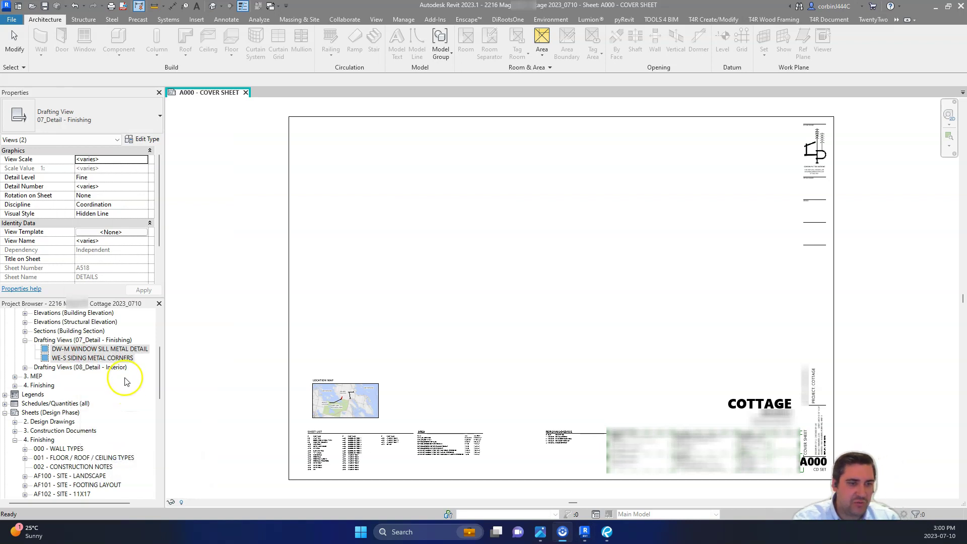
Delete the five 08_Detail - Interior drafting views.
{"action": "left_click", "coordinate": [25, 340]}
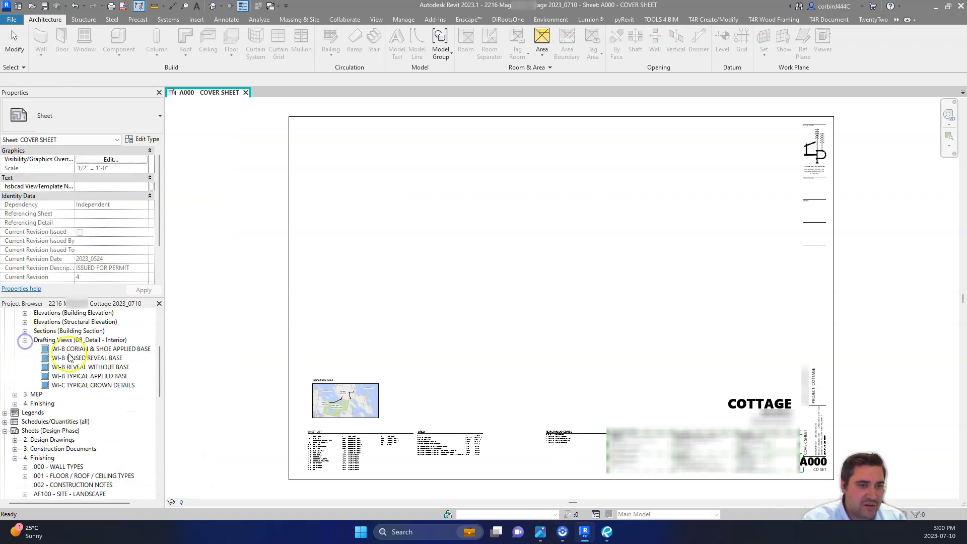
{"action": "left_click", "coordinate": [73, 349]}
{"action": "left_click", "coordinate": [75, 385], "text": "shift"}
{"action": "right_click", "coordinate": [75, 386]}
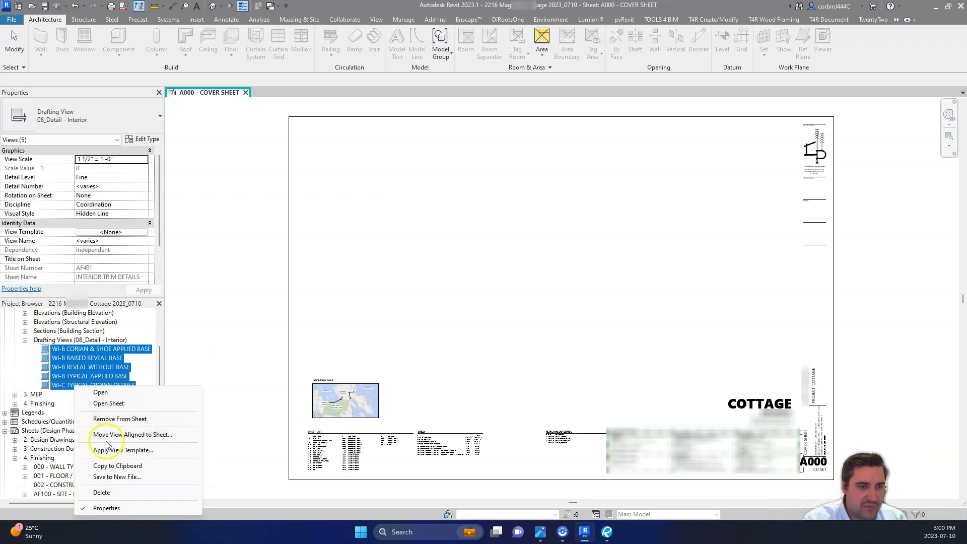
{"action": "left_click", "coordinate": [101, 493]}
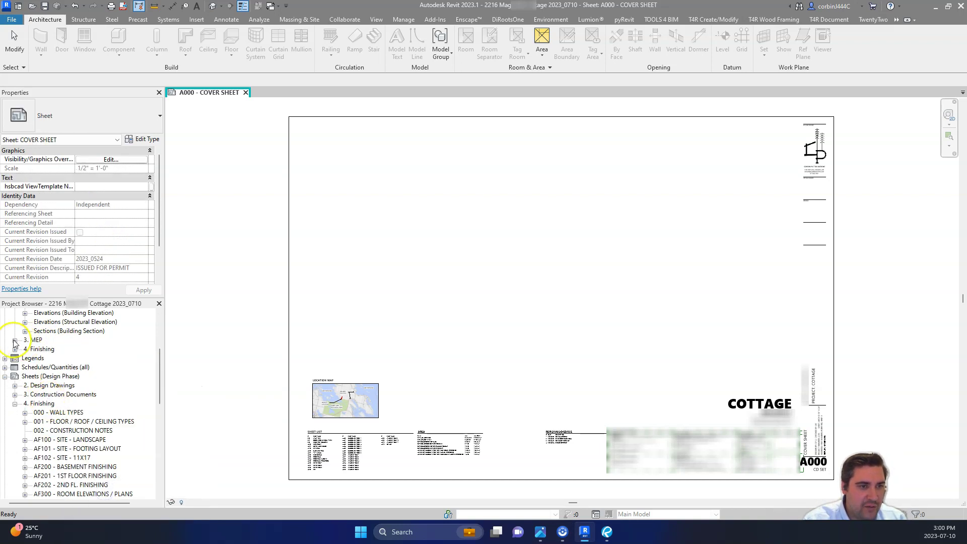
Select the four finishing floor plans, then back out without deleting them.
{"action": "left_click", "coordinate": [15, 341]}
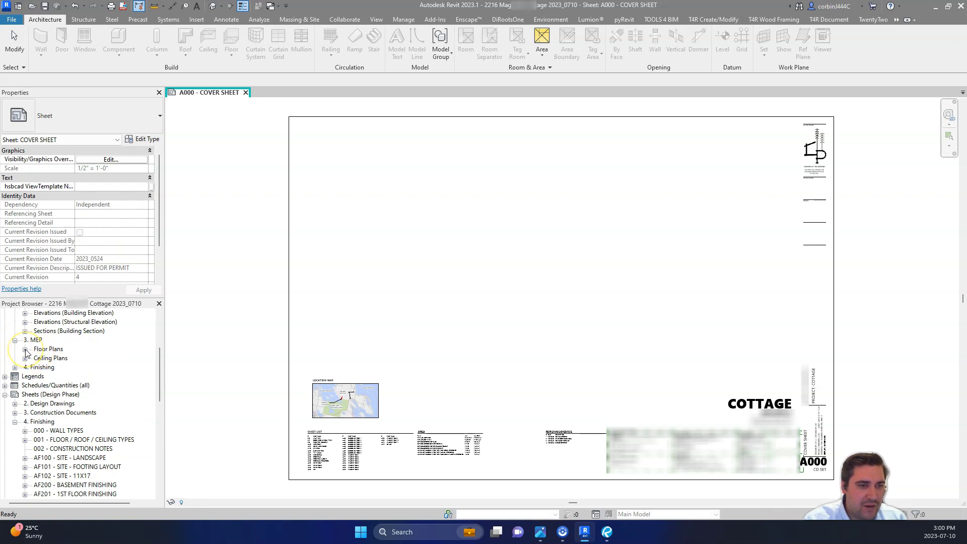
{"action": "left_click", "coordinate": [14, 368]}
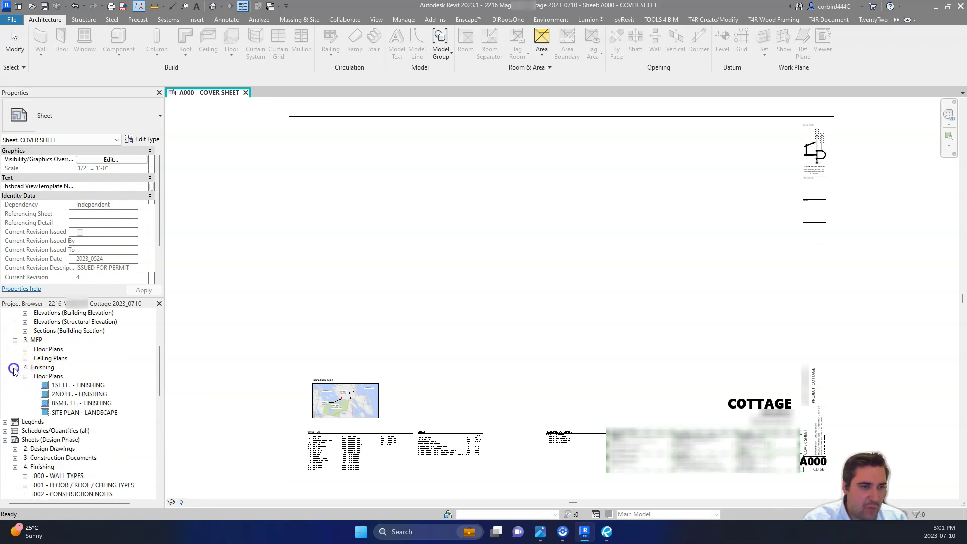
{"action": "left_click", "coordinate": [78, 386]}
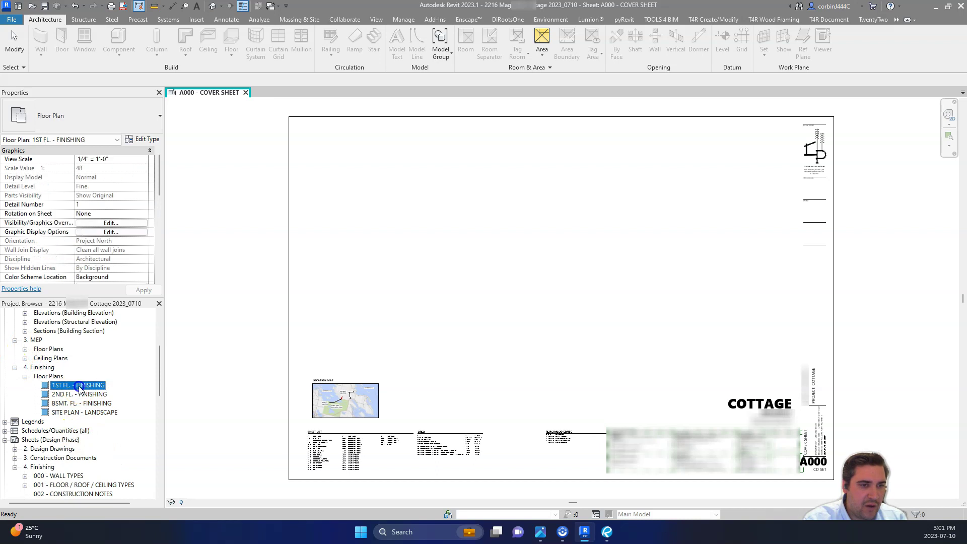
{"action": "left_click", "coordinate": [79, 413], "text": "shift"}
{"action": "right_click", "coordinate": [79, 412]}
{"action": "key", "text": "Escape"}
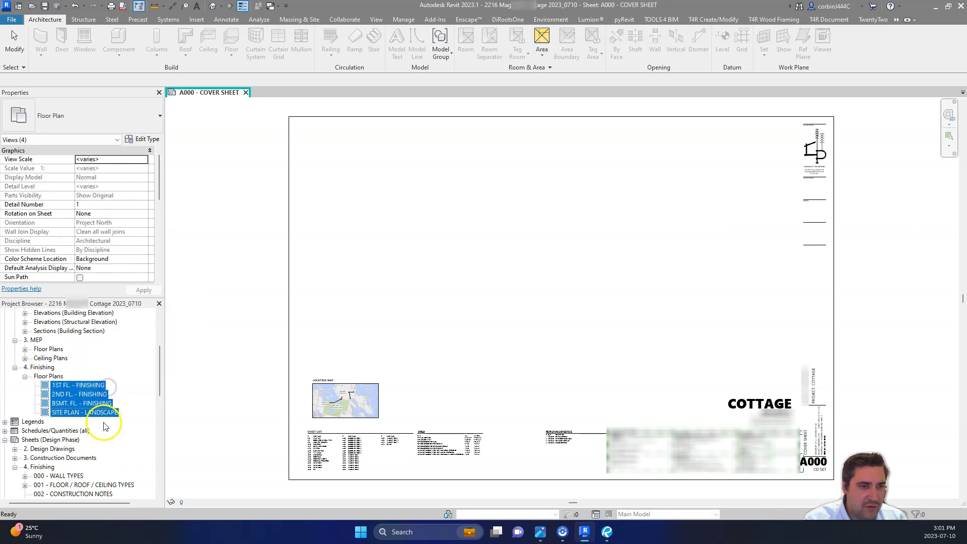
{"action": "left_click", "coordinate": [103, 425]}
{"action": "scroll", "coordinate": [43, 404], "scroll_direction": "down", "scroll_amount": 3}
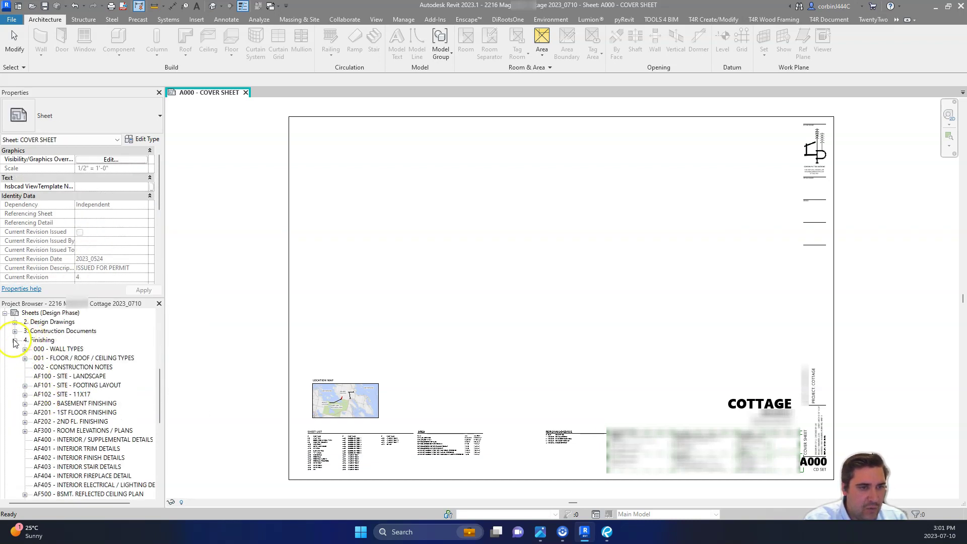
Delete the 40 sheets from 000 - WALL TYPES down to P101.
{"action": "left_click", "coordinate": [56, 349]}
{"action": "scroll", "coordinate": [59, 427], "scroll_direction": "down", "scroll_amount": 9}
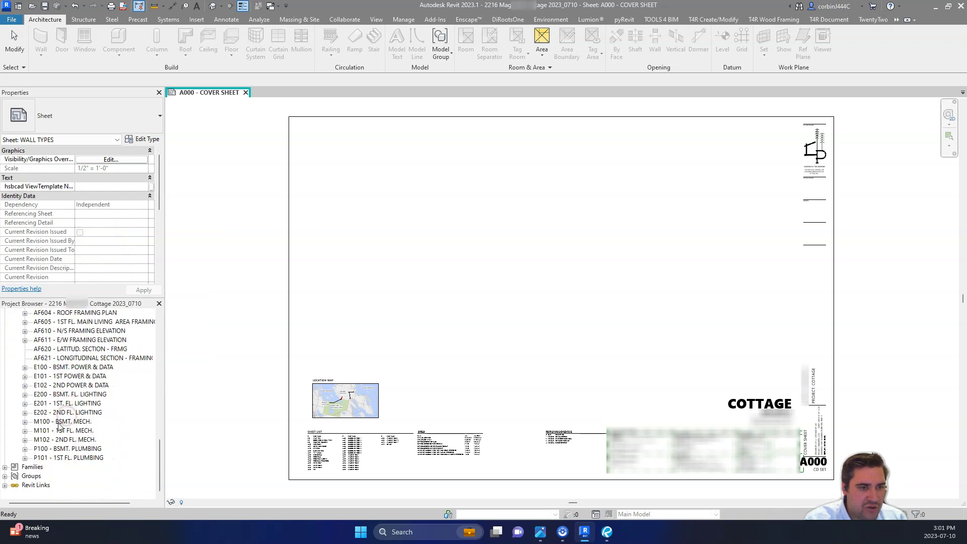
{"action": "left_click", "coordinate": [63, 459], "text": "shift"}
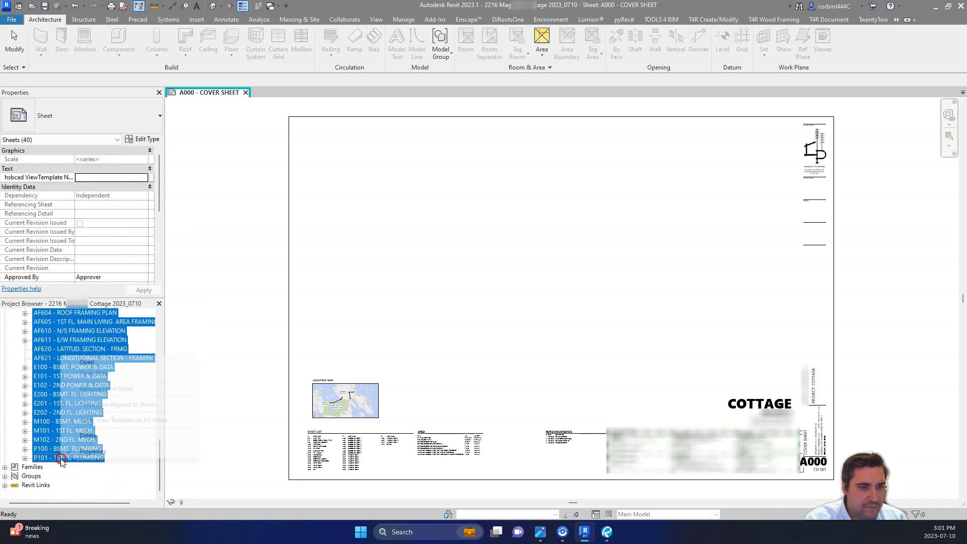
{"action": "right_click", "coordinate": [65, 459]}
{"action": "left_click", "coordinate": [85, 435]}
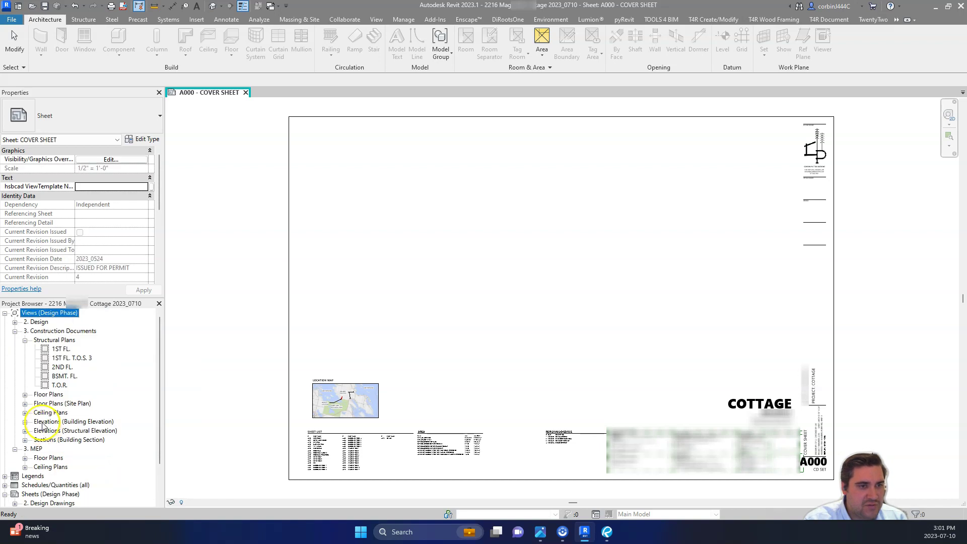
Delete all 21 Design Drawings sheets through DP 2.1.
{"action": "scroll", "coordinate": [39, 423], "scroll_direction": "down", "scroll_amount": 2}
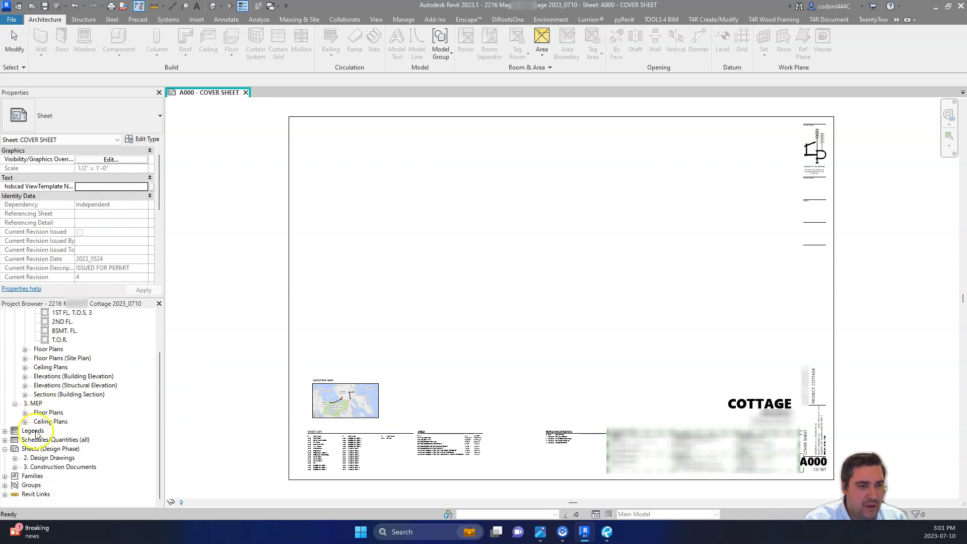
{"action": "left_click", "coordinate": [14, 458]}
{"action": "left_click", "coordinate": [55, 322]}
{"action": "scroll", "coordinate": [58, 405], "scroll_direction": "down", "scroll_amount": 2}
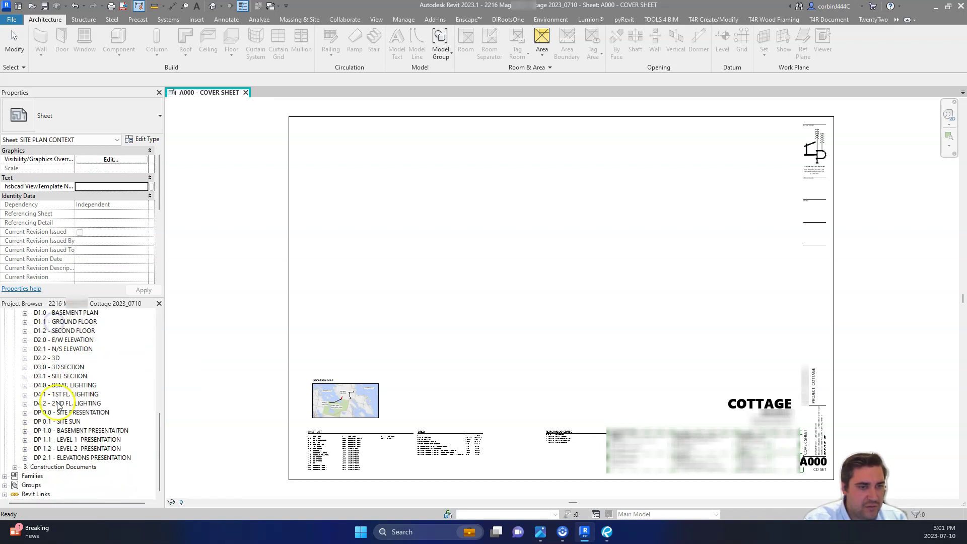
{"action": "left_click", "coordinate": [67, 458], "text": "shift"}
{"action": "right_click", "coordinate": [67, 354]}
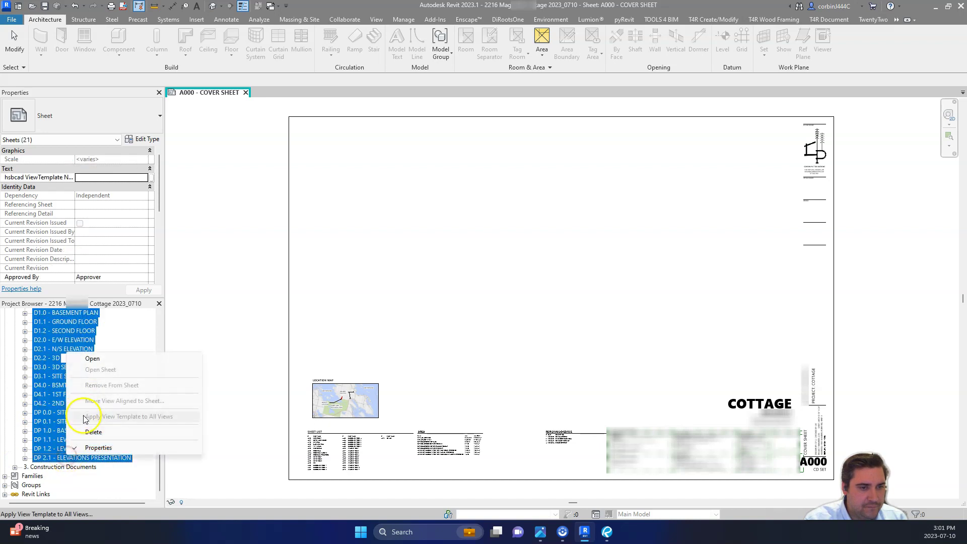
{"action": "left_click", "coordinate": [55, 427]}
Delete the wall-section and detail sheets A500 through A518.
{"action": "scroll", "coordinate": [24, 418], "scroll_direction": "down", "scroll_amount": 2}
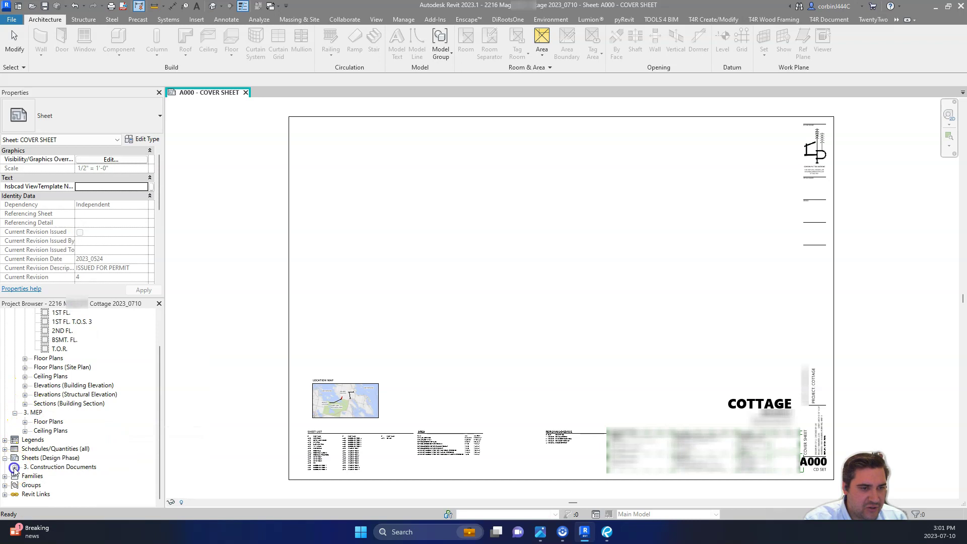
{"action": "left_click", "coordinate": [14, 467]}
{"action": "scroll", "coordinate": [88, 398], "scroll_direction": "down", "scroll_amount": 4}
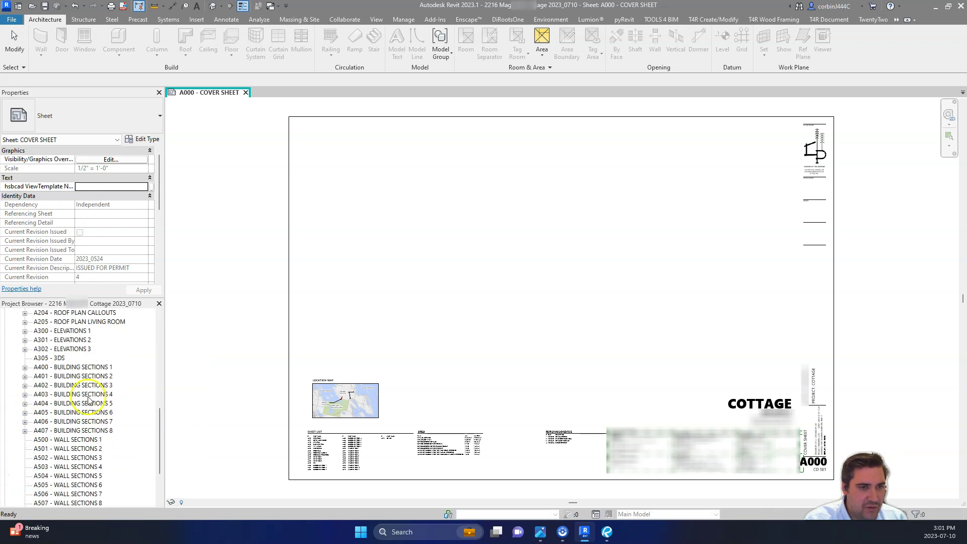
{"action": "left_click", "coordinate": [75, 438]}
{"action": "scroll", "coordinate": [71, 433], "scroll_direction": "down", "scroll_amount": 3}
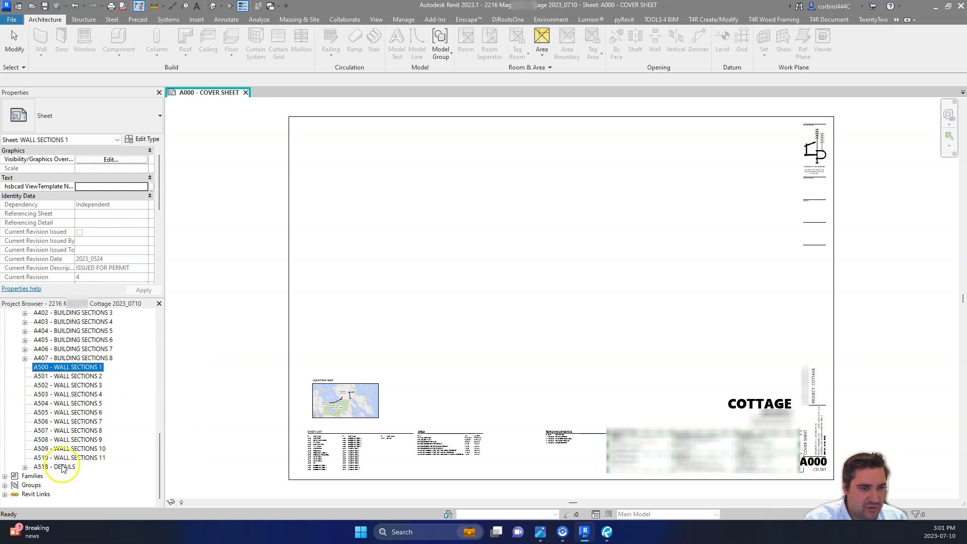
{"action": "left_click", "coordinate": [62, 468], "text": "shift"}
{"action": "scroll", "coordinate": [63, 443], "scroll_direction": "up", "scroll_amount": 3}
{"action": "right_click", "coordinate": [64, 445]}
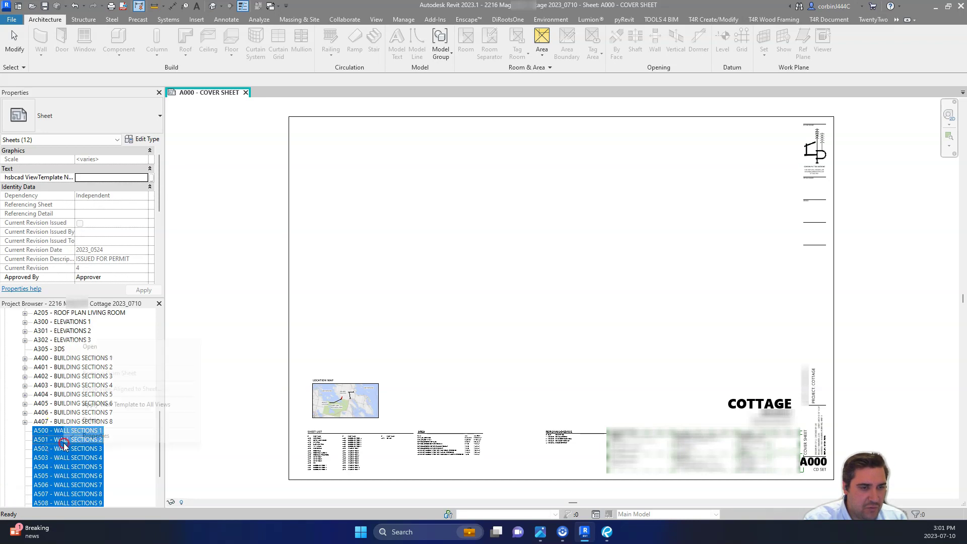
{"action": "left_click", "coordinate": [108, 421]}
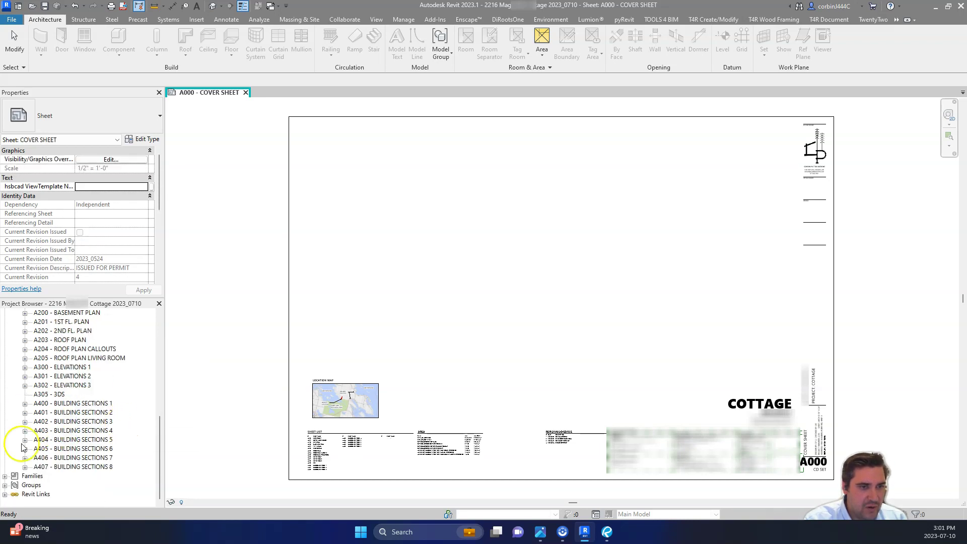
Try deleting construction sheets A000–A407, then dismiss the warning about deleting all open views.
{"action": "scroll", "coordinate": [65, 413], "scroll_direction": "up", "scroll_amount": 15}
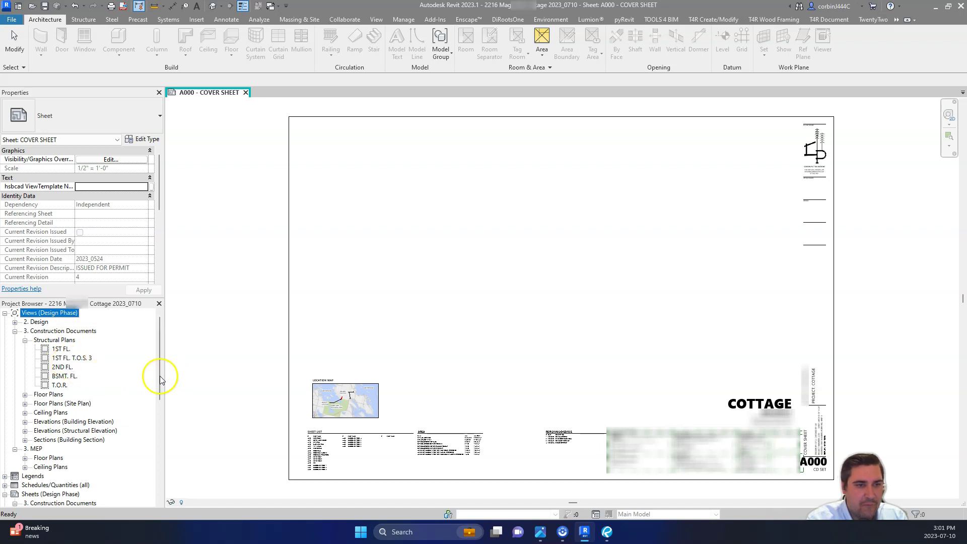
{"action": "scroll", "coordinate": [70, 350], "scroll_direction": "down", "scroll_amount": 5}
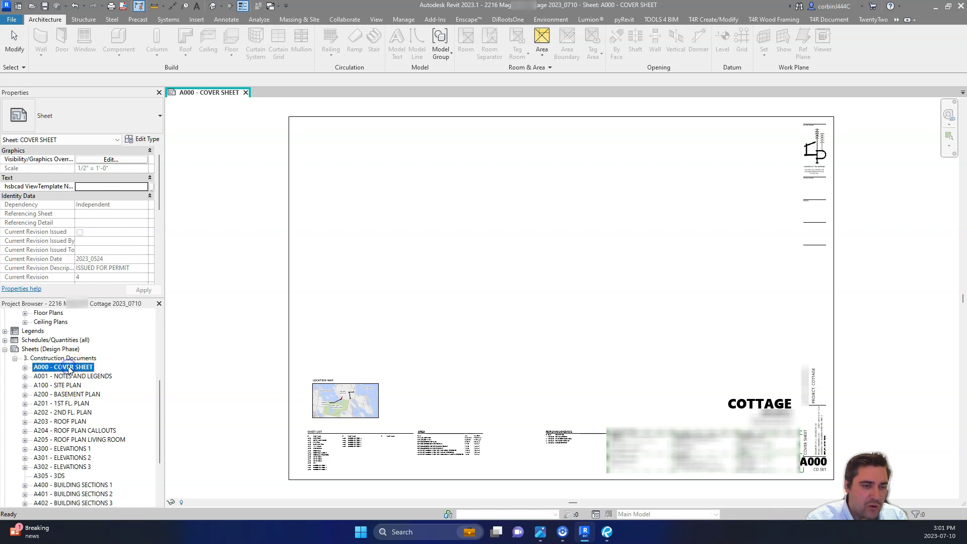
{"action": "scroll", "coordinate": [70, 373], "scroll_direction": "down", "scroll_amount": 3}
{"action": "left_click", "coordinate": [79, 467], "text": "shift"}
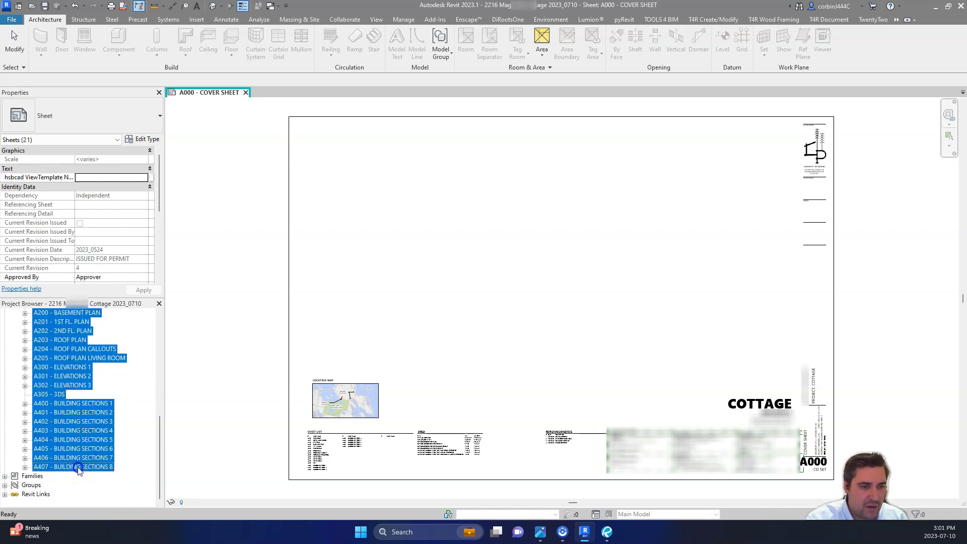
{"action": "right_click", "coordinate": [78, 467]}
{"action": "left_click", "coordinate": [97, 446]}
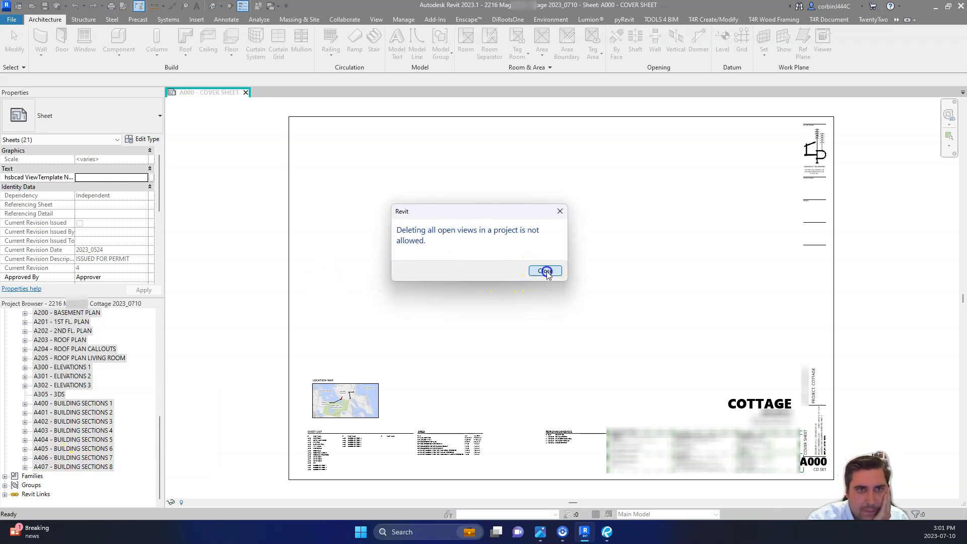
{"action": "left_click", "coordinate": [549, 271]}
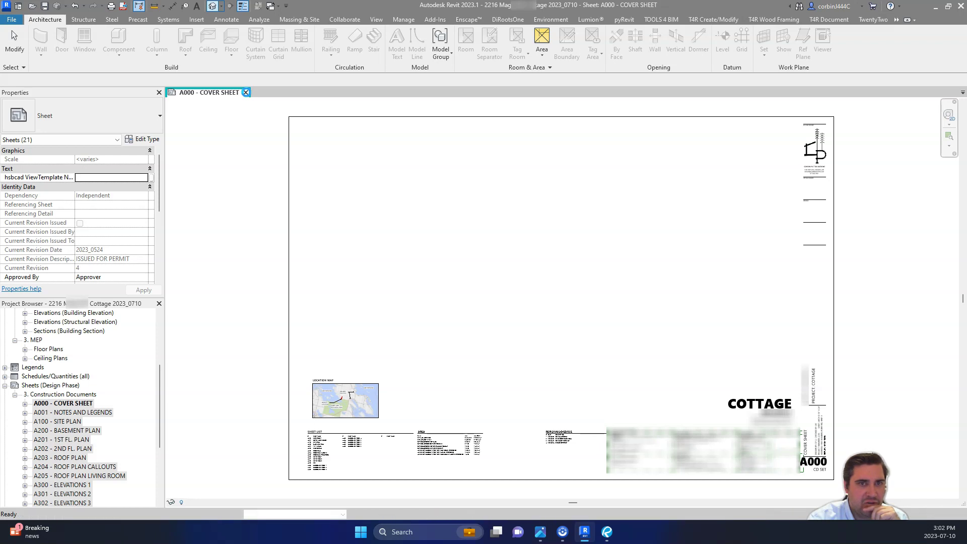
Close the cover sheet and delete the remaining construction sheets.
{"action": "left_click", "coordinate": [246, 93]}
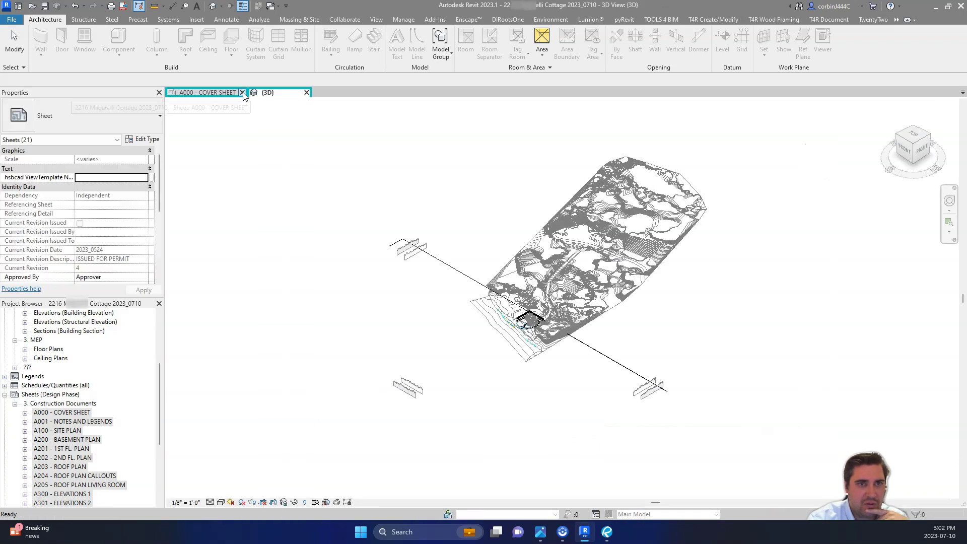
{"action": "scroll", "coordinate": [162, 362], "scroll_direction": "down", "scroll_amount": 2}
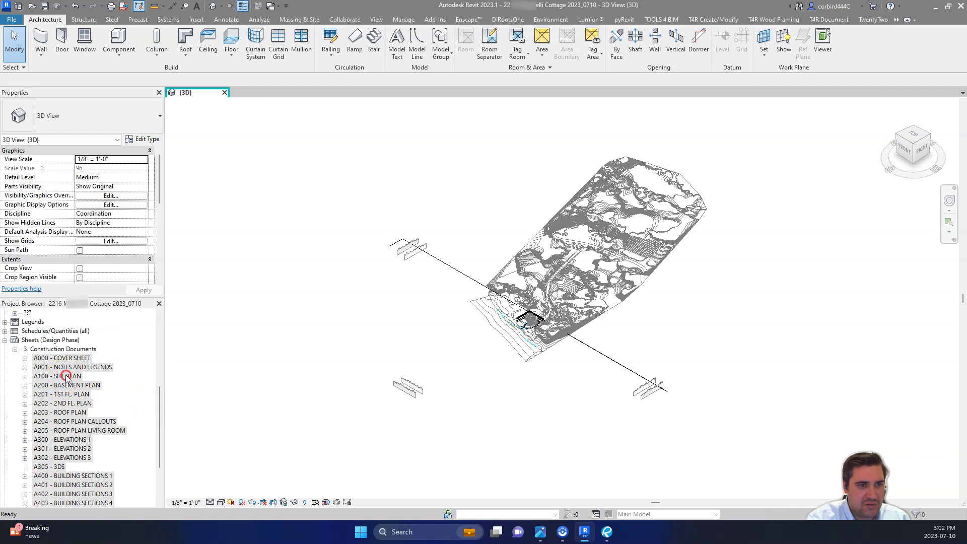
{"action": "right_click", "coordinate": [69, 376]}
{"action": "left_click", "coordinate": [93, 456]}
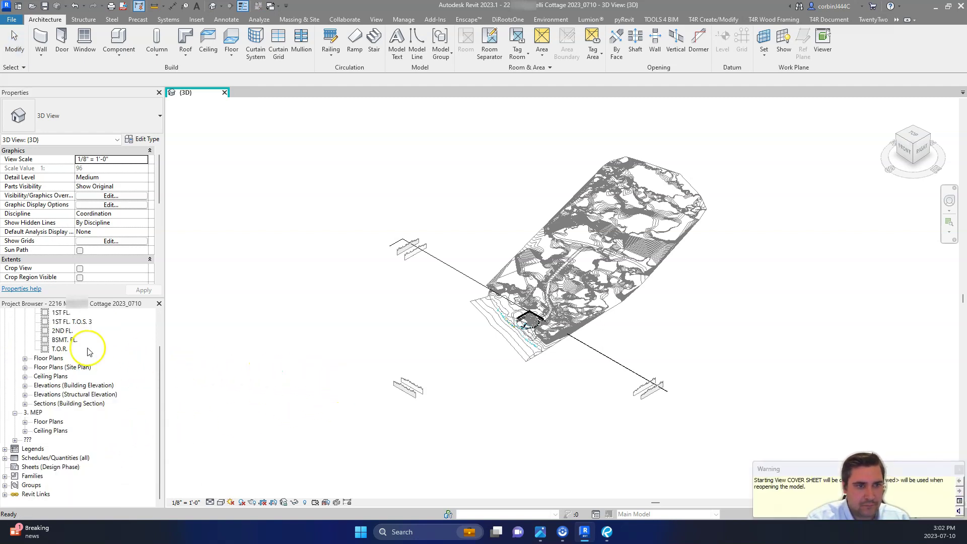
Delete all 98 legends, 00 Construction Notes through ZONING REQUIREMENTS.
{"action": "left_click", "coordinate": [15, 440]}
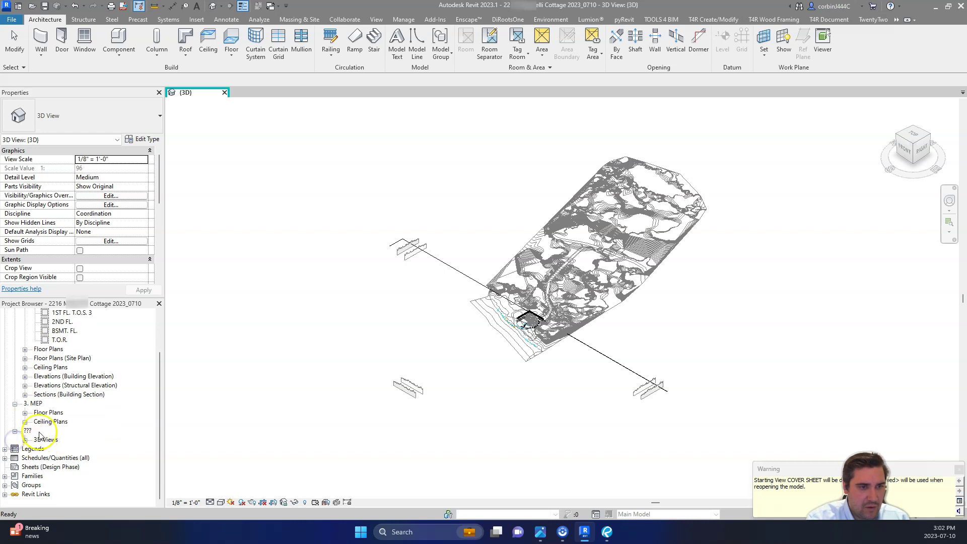
{"action": "double_click", "coordinate": [24, 448]}
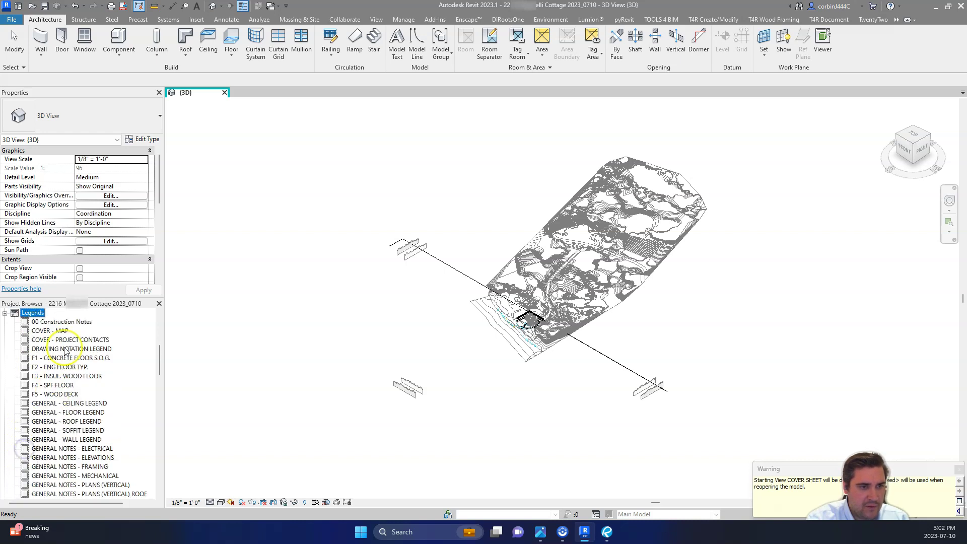
{"action": "left_click", "coordinate": [60, 322]}
{"action": "scroll", "coordinate": [65, 383], "scroll_direction": "down", "scroll_amount": 10}
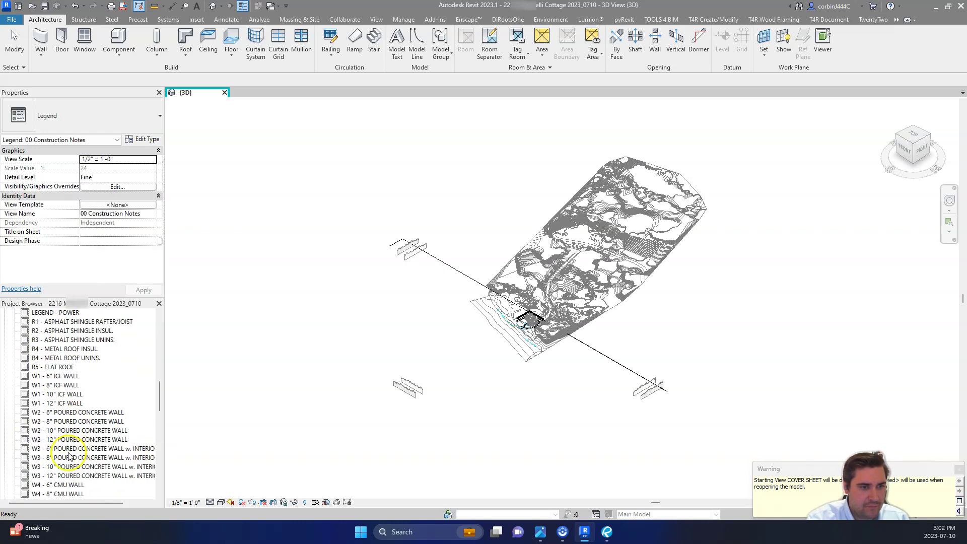
{"action": "scroll", "coordinate": [69, 457], "scroll_direction": "down", "scroll_amount": 12}
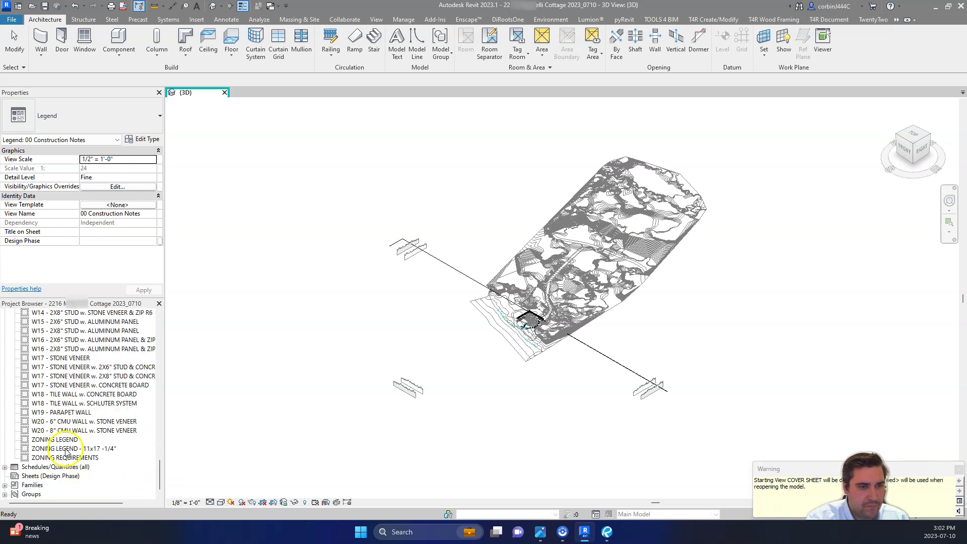
{"action": "scroll", "coordinate": [66, 452], "scroll_direction": "down", "scroll_amount": 1}
{"action": "left_click", "coordinate": [62, 448], "text": "shift"}
{"action": "right_click", "coordinate": [62, 449]}
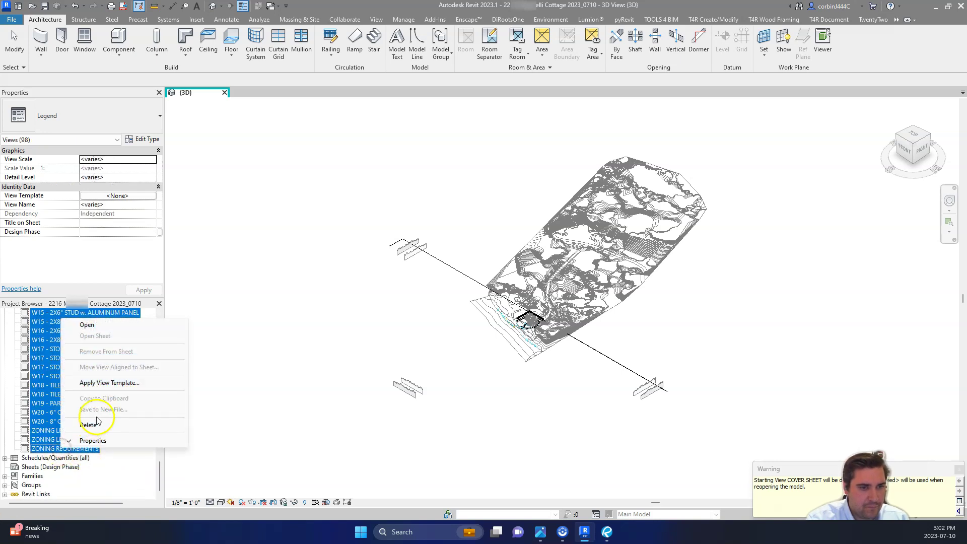
{"action": "left_click", "coordinate": [88, 425]}
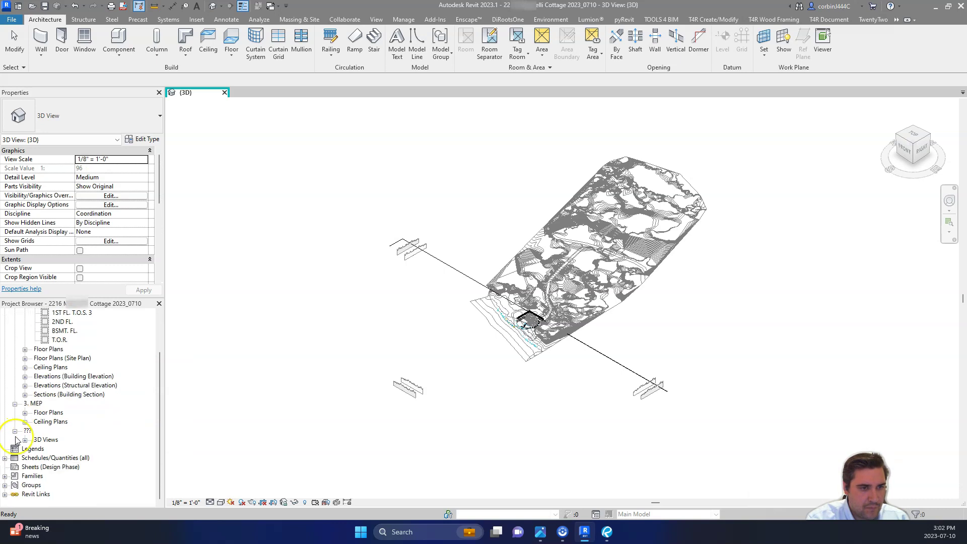
Delete every schedule from ABBREVIATION SCHEDULE to WINDOW SCHEDULE, leaving {3D} under 3D Views.
{"action": "left_click", "coordinate": [4, 458]}
{"action": "left_click", "coordinate": [58, 324]}
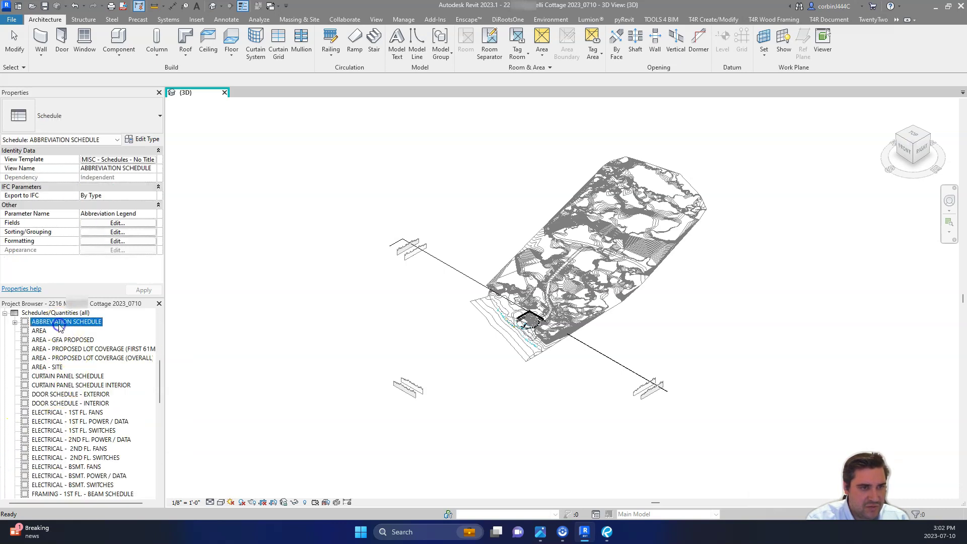
{"action": "scroll", "coordinate": [75, 392], "scroll_direction": "down", "scroll_amount": 5}
{"action": "scroll", "coordinate": [75, 392], "scroll_direction": "down", "scroll_amount": 12}
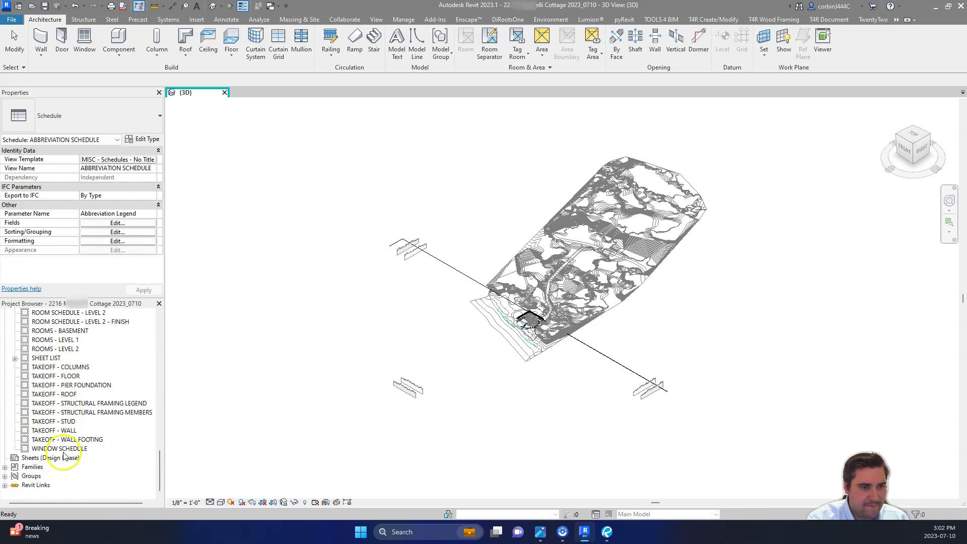
{"action": "left_click", "coordinate": [60, 450], "text": "shift"}
{"action": "right_click", "coordinate": [70, 452]}
{"action": "left_click", "coordinate": [88, 425]}
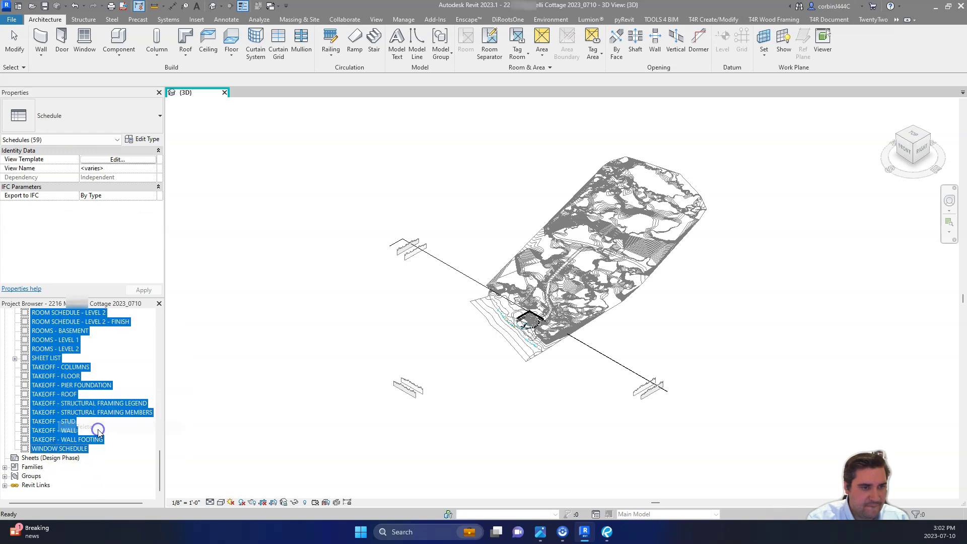
{"action": "scroll", "coordinate": [66, 426], "scroll_direction": "down", "scroll_amount": 2}
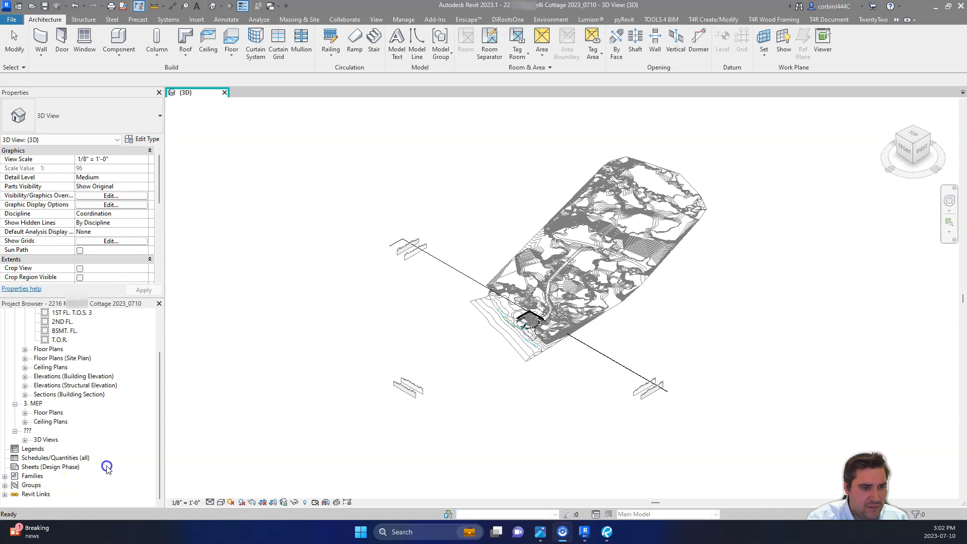
{"action": "left_click", "coordinate": [25, 440]}
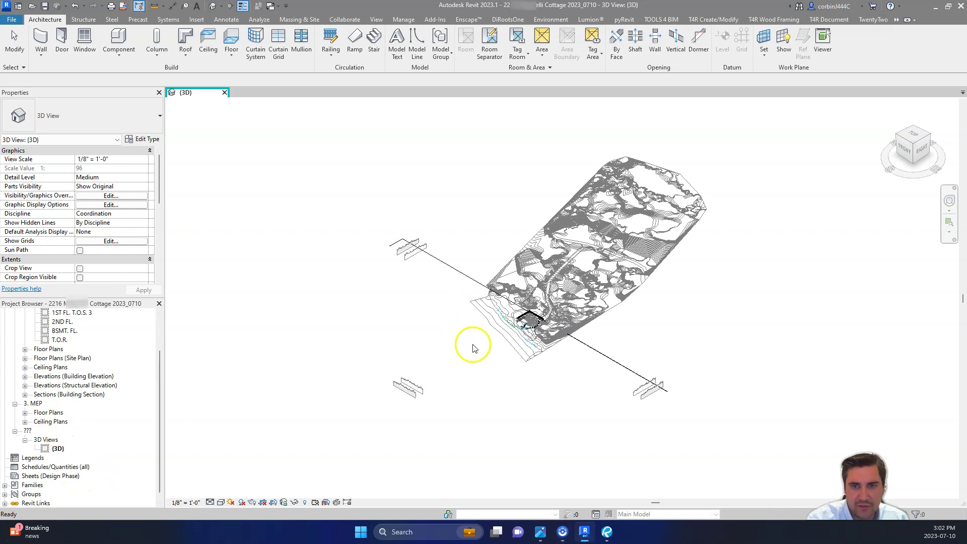
Select every visible foreground tree instance in the 3D view and delete them.
{"action": "left_click", "coordinate": [604, 322]}
{"action": "scroll", "coordinate": [460, 406], "scroll_direction": "up", "scroll_amount": 3}
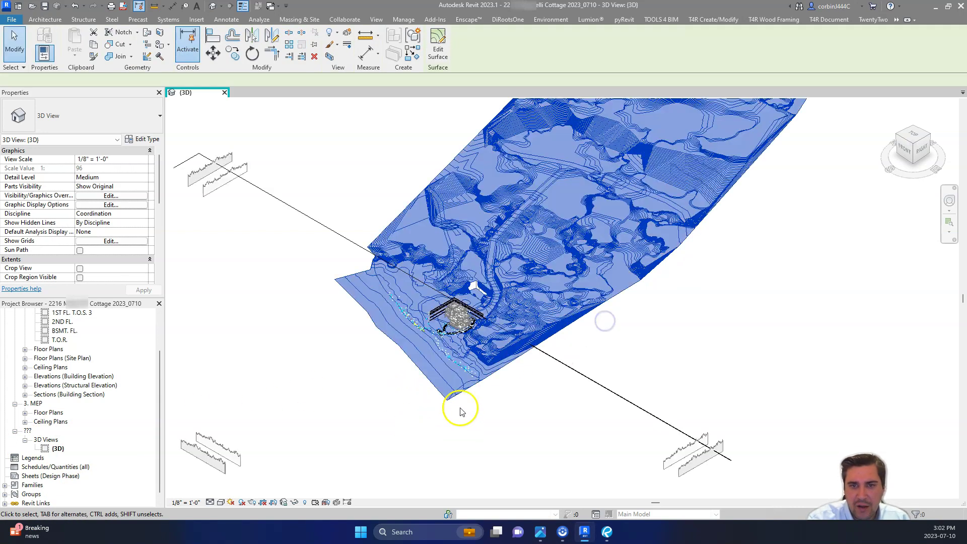
{"action": "left_click", "coordinate": [519, 406]}
{"action": "scroll", "coordinate": [507, 424], "scroll_direction": "down", "scroll_amount": 4}
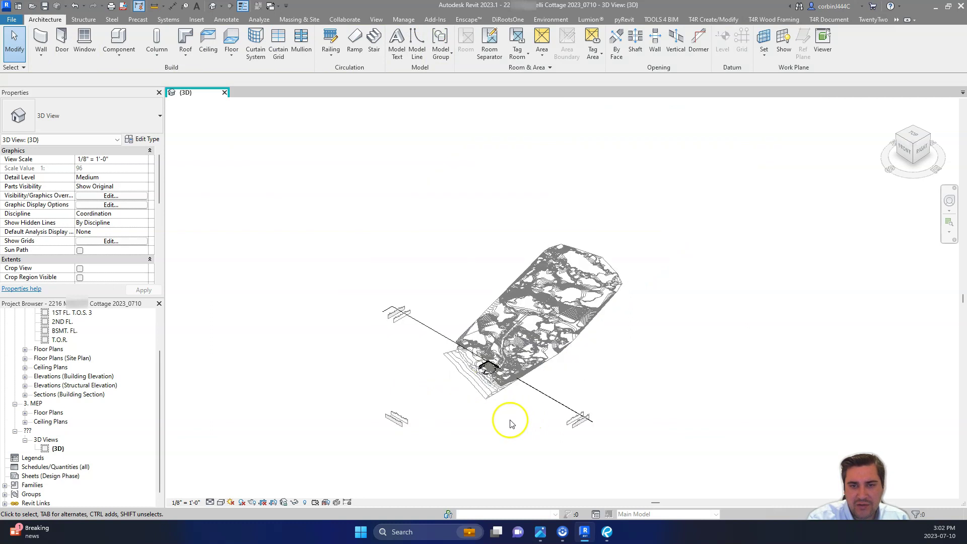
{"action": "left_click", "coordinate": [423, 328]}
{"action": "left_click", "coordinate": [398, 422]}
{"action": "scroll", "coordinate": [390, 413], "scroll_direction": "up", "scroll_amount": 2}
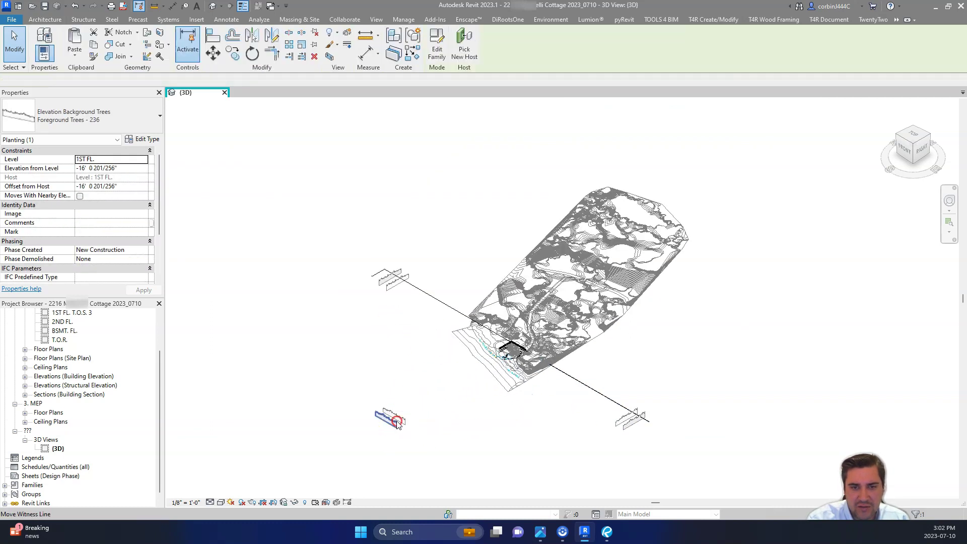
{"action": "right_click", "coordinate": [397, 419]}
{"action": "mouse_move", "coordinate": [490, 258]}
{"action": "left_click", "coordinate": [552, 258]}
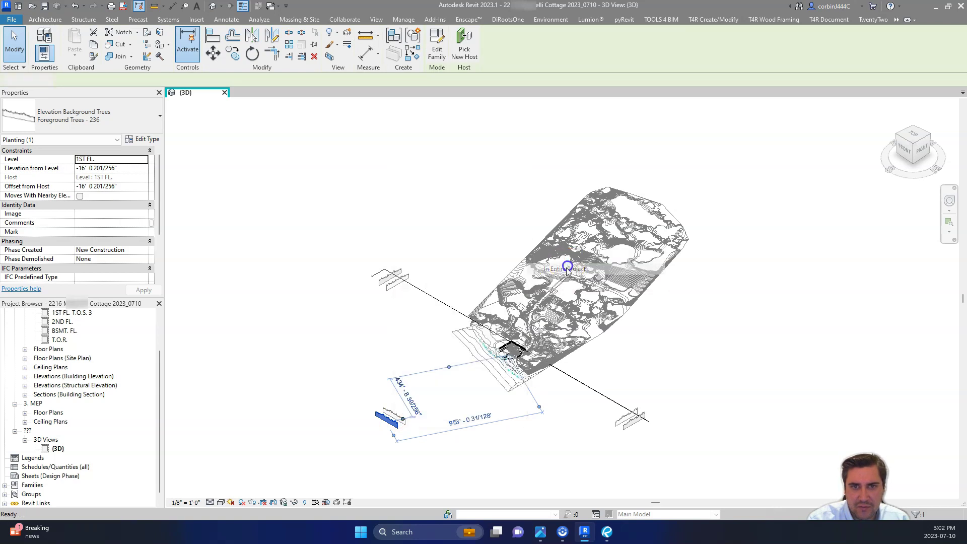
{"action": "key", "text": "Escape"}
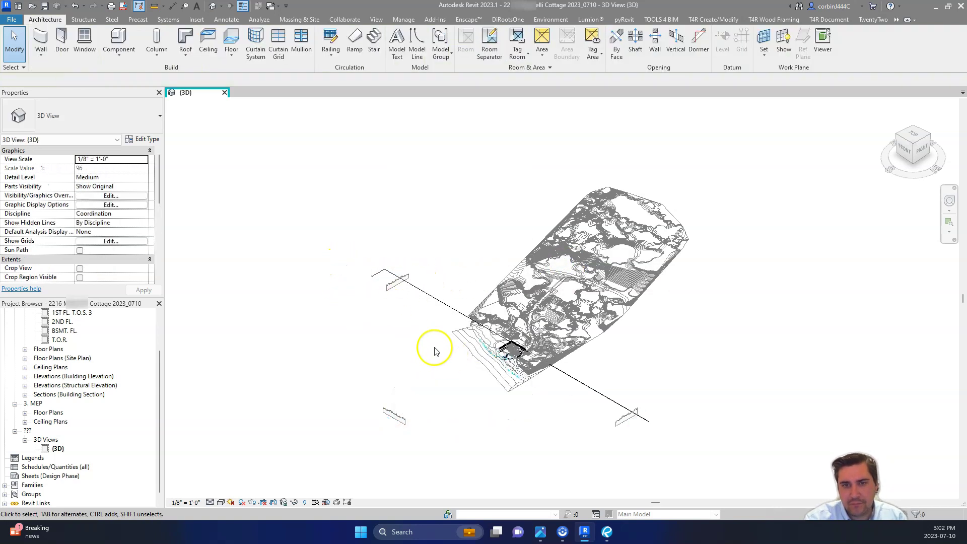
Select all background tree instances visible in the view and delete them.
{"action": "right_click", "coordinate": [395, 292]}
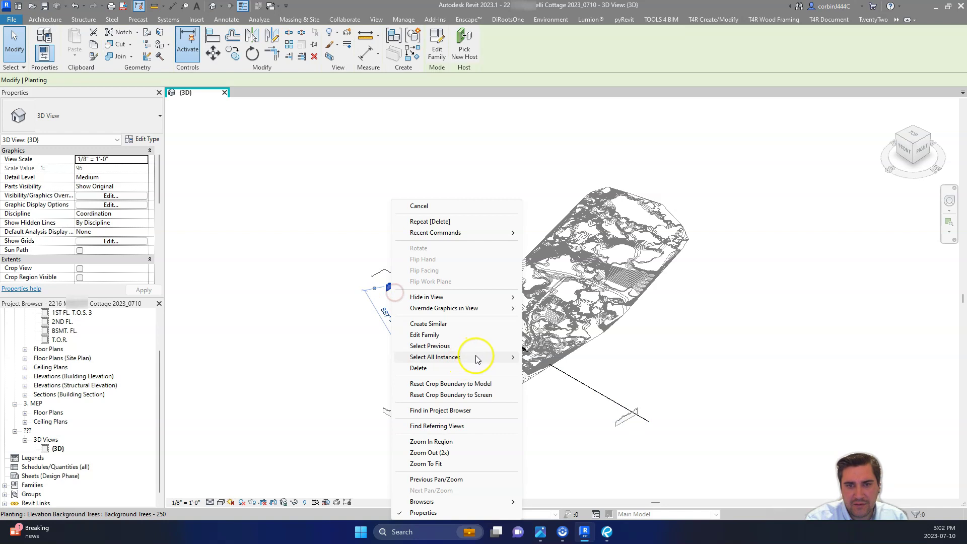
{"action": "mouse_move", "coordinate": [488, 363]}
{"action": "left_click", "coordinate": [554, 369]}
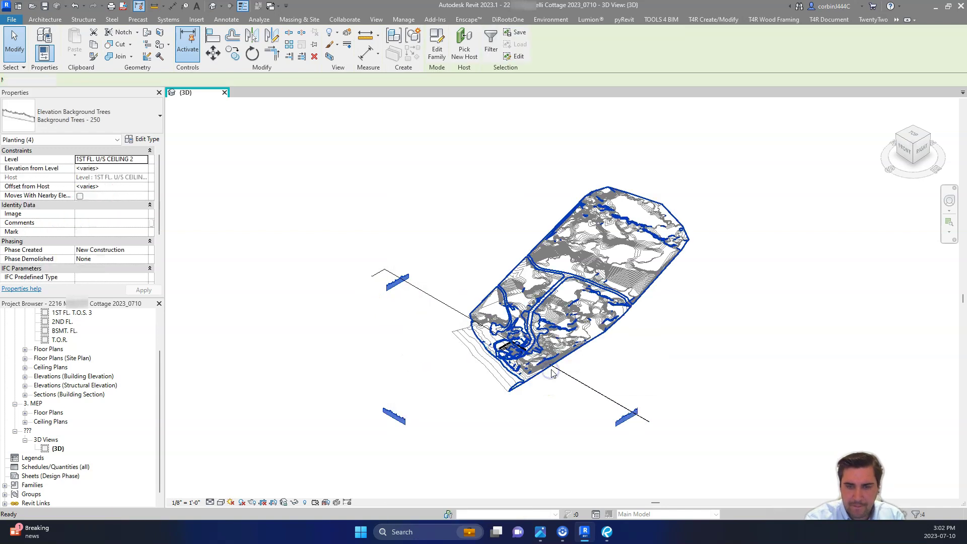
{"action": "key", "text": "Escape"}
Hide the 1ST FL. T.O. OPENINGS level line in the 3D view.
{"action": "right_click", "coordinate": [426, 291]}
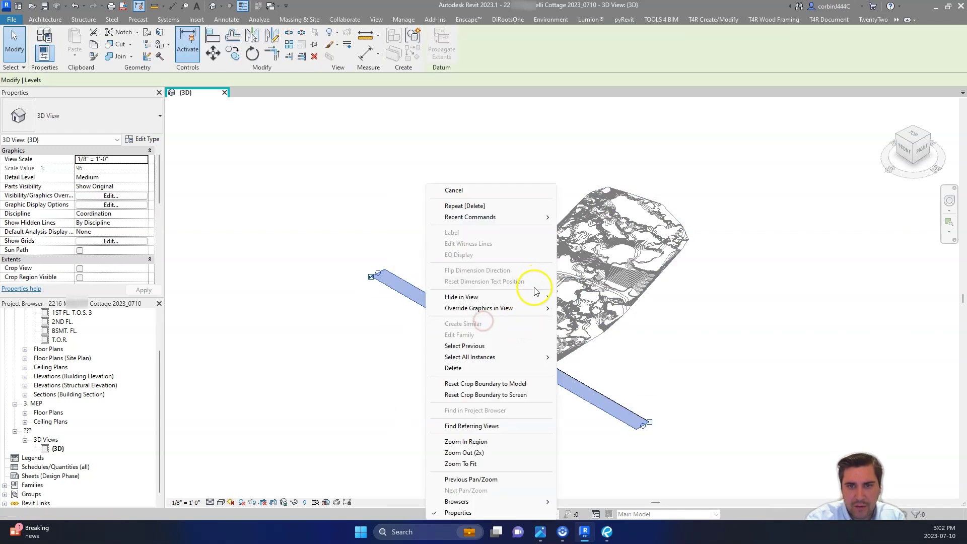
{"action": "mouse_move", "coordinate": [533, 297]}
{"action": "left_click", "coordinate": [585, 297]}
{"action": "scroll", "coordinate": [519, 384], "scroll_direction": "up", "scroll_amount": 5}
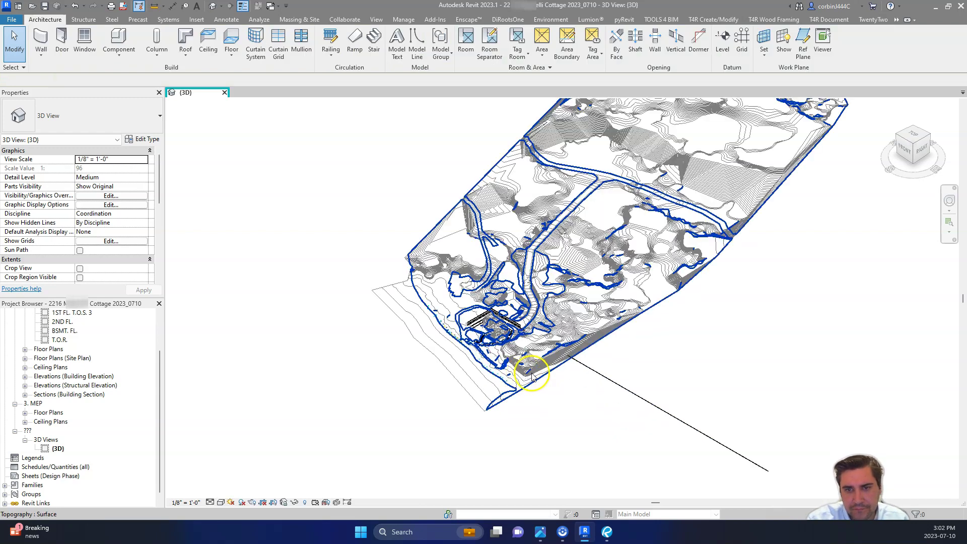
{"action": "middle_click_drag", "start_coordinate": [525, 372], "coordinate": [523, 376]}
{"action": "scroll", "coordinate": [523, 375], "scroll_direction": "up", "scroll_amount": 8}
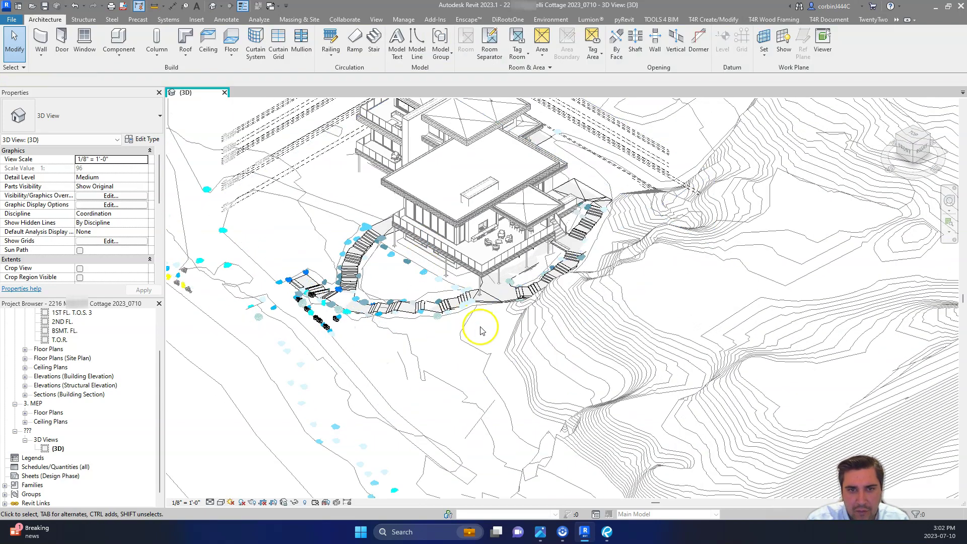
{"action": "scroll", "coordinate": [478, 328], "scroll_direction": "down", "scroll_amount": 6}
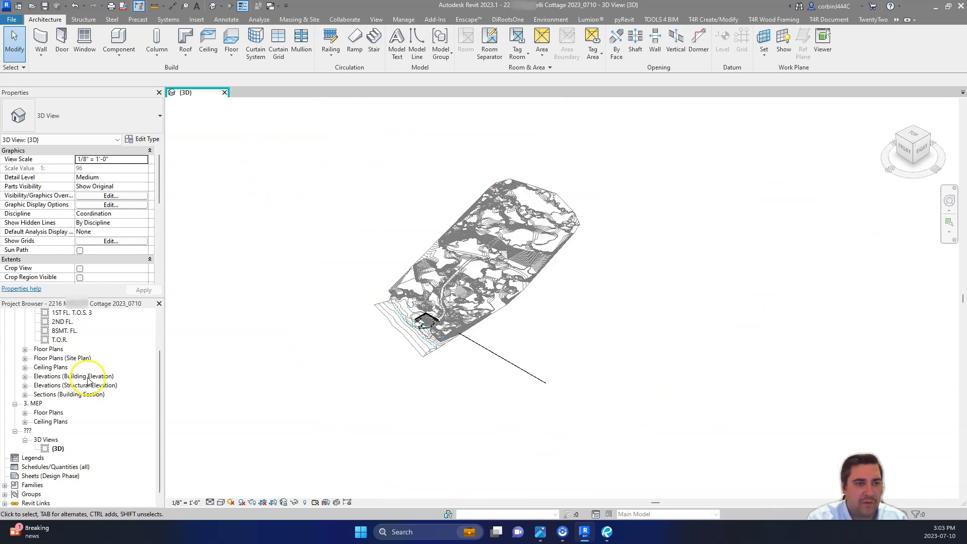
Delete the five structural plan views and the four construction-document site plans.
{"action": "scroll", "coordinate": [50, 381], "scroll_direction": "up", "scroll_amount": 2}
{"action": "left_click", "coordinate": [47, 347]}
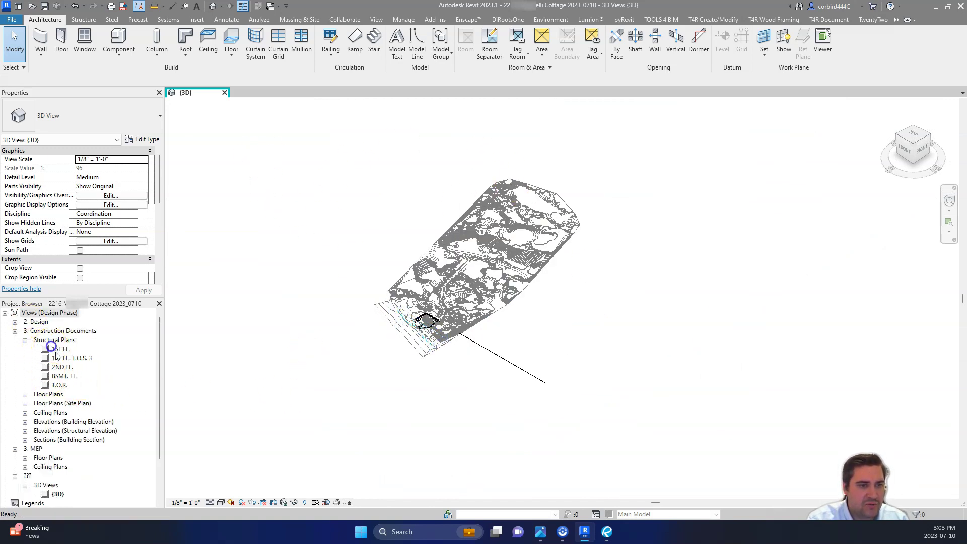
{"action": "key", "text": "Caps_Lock"}
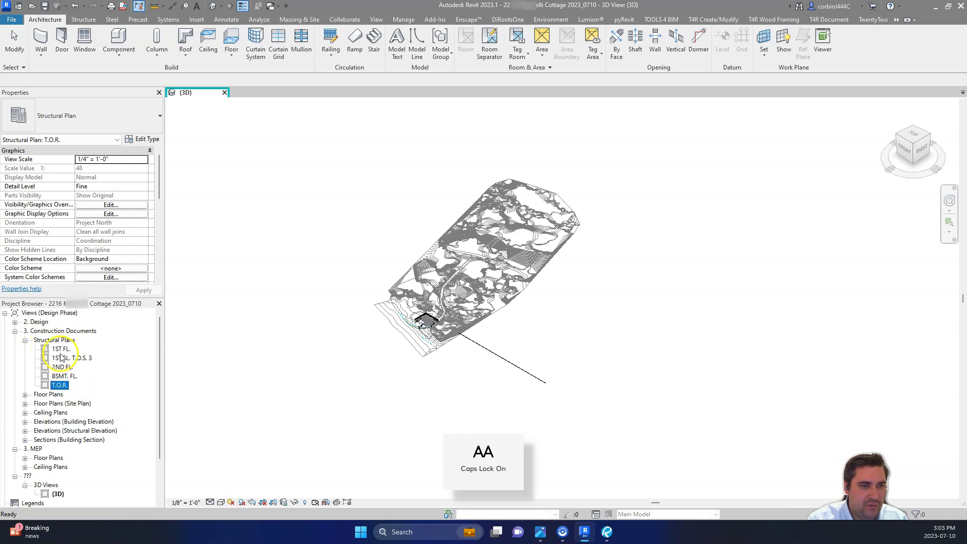
{"action": "left_click", "coordinate": [60, 348], "text": "shift"}
{"action": "right_click", "coordinate": [60, 352]}
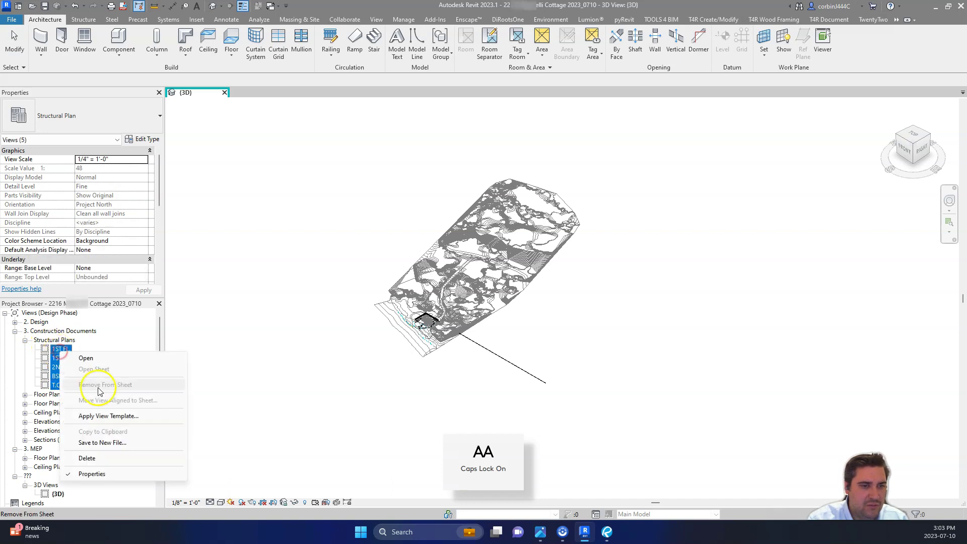
{"action": "left_click", "coordinate": [86, 458]}
{"action": "double_click", "coordinate": [50, 350]}
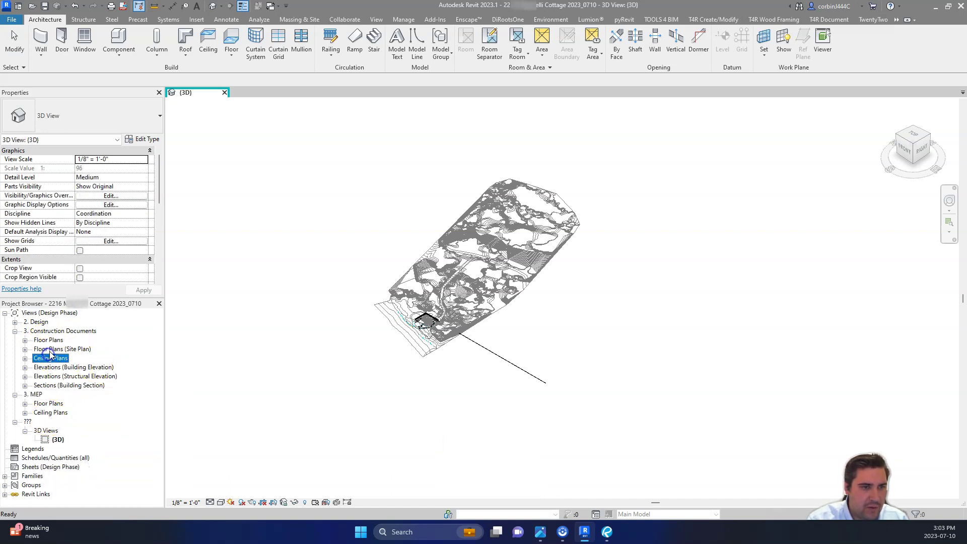
{"action": "left_click", "coordinate": [64, 386], "text": "shift"}
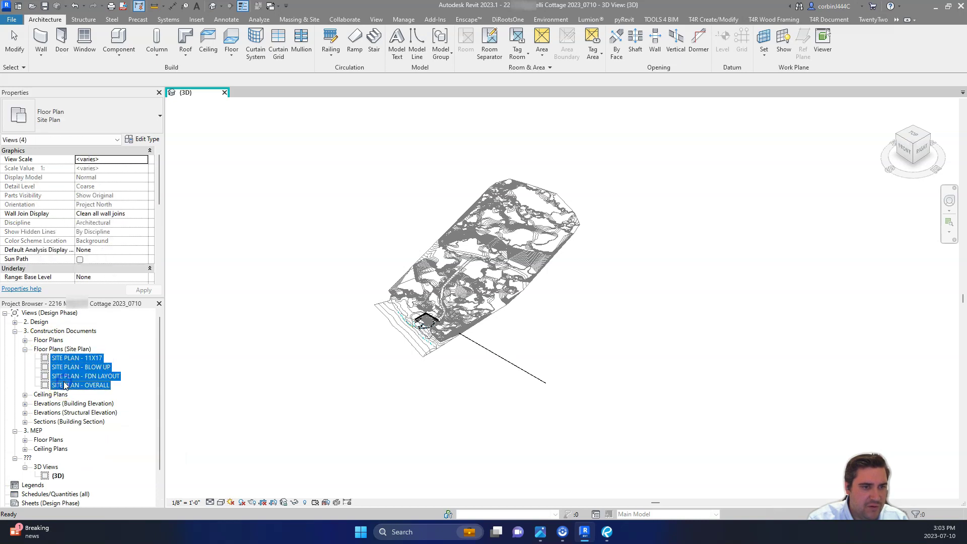
{"action": "right_click", "coordinate": [66, 385]}
{"action": "left_click", "coordinate": [96, 487]}
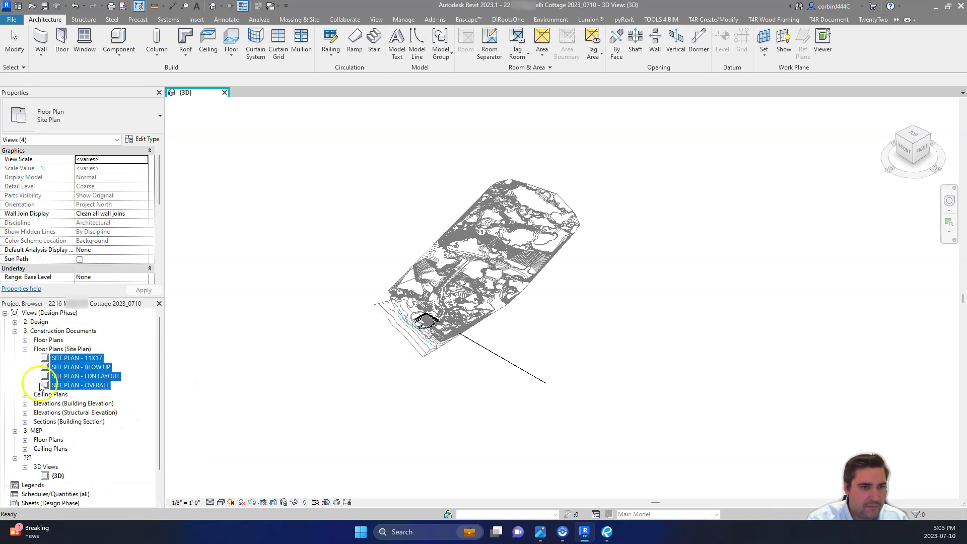
Delete the six 2. Design 3D views and the eight design elevations.
{"action": "double_click", "coordinate": [40, 322]}
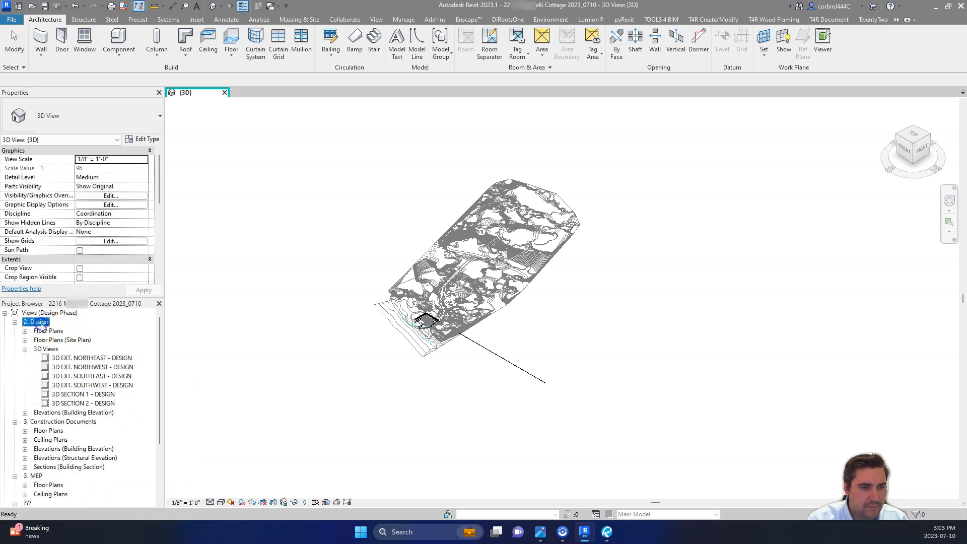
{"action": "left_click", "coordinate": [59, 358]}
{"action": "left_click", "coordinate": [66, 406], "text": "shift"}
{"action": "right_click", "coordinate": [70, 406]}
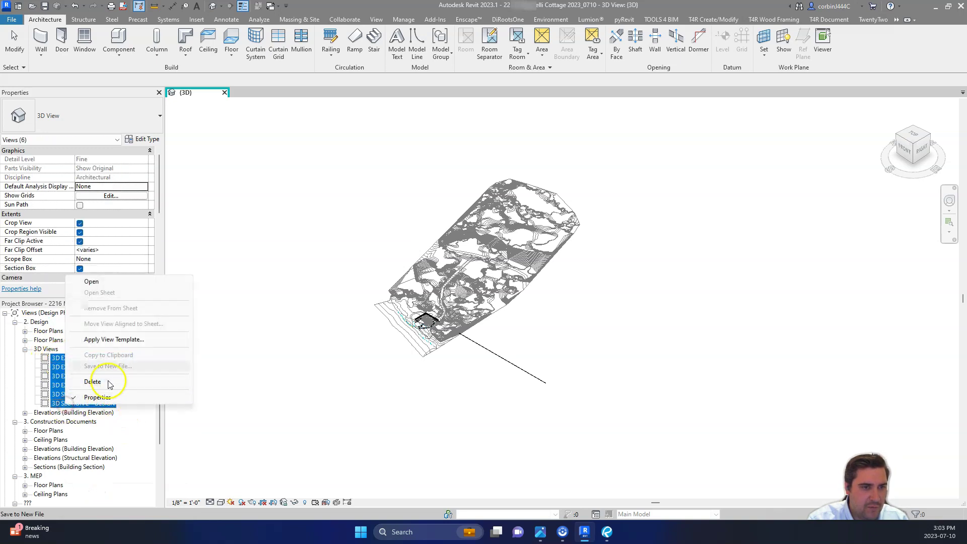
{"action": "left_click", "coordinate": [117, 381]}
{"action": "double_click", "coordinate": [44, 349]}
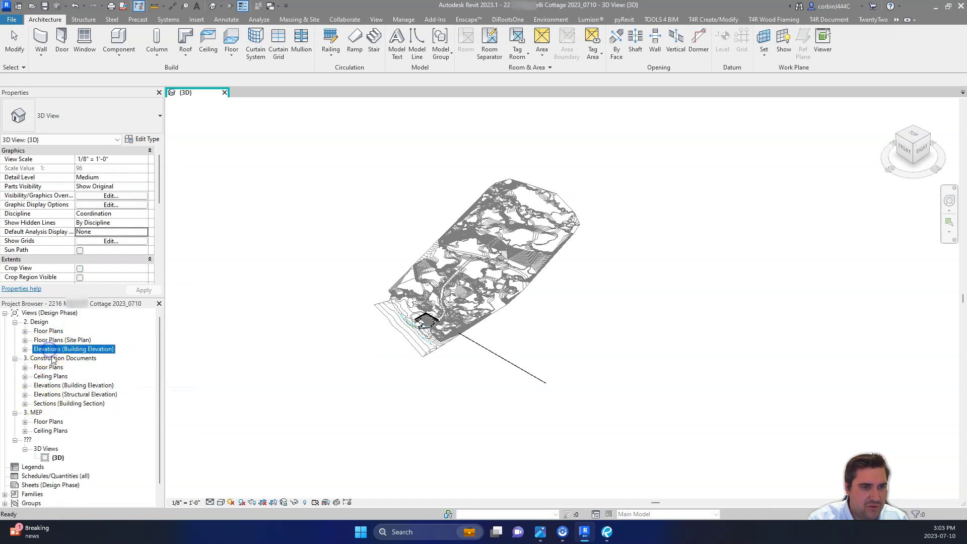
{"action": "left_click", "coordinate": [55, 358]}
{"action": "left_click", "coordinate": [69, 423], "text": "shift"}
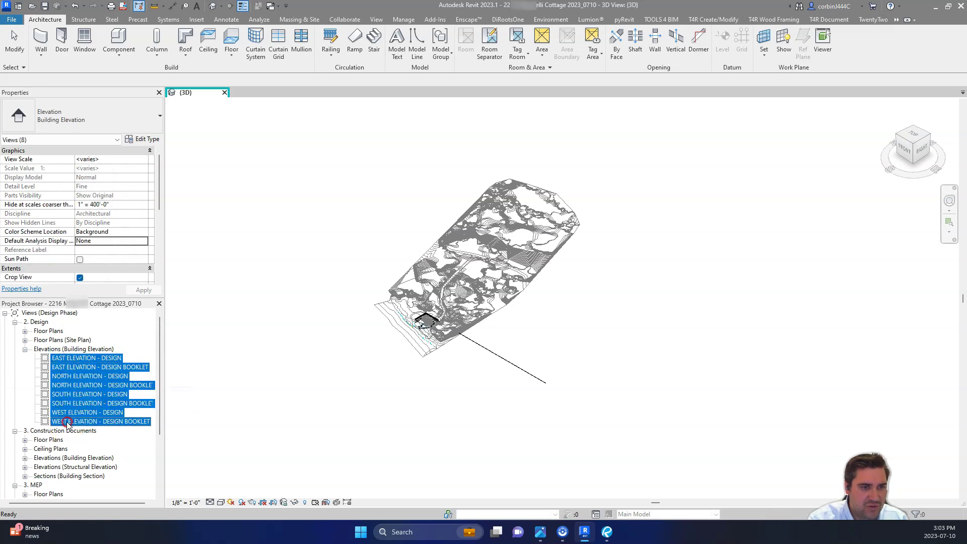
{"action": "right_click", "coordinate": [71, 421]}
{"action": "left_click", "coordinate": [96, 383]}
Delete the five design site plans and the six design floor plans.
{"action": "double_click", "coordinate": [51, 341]}
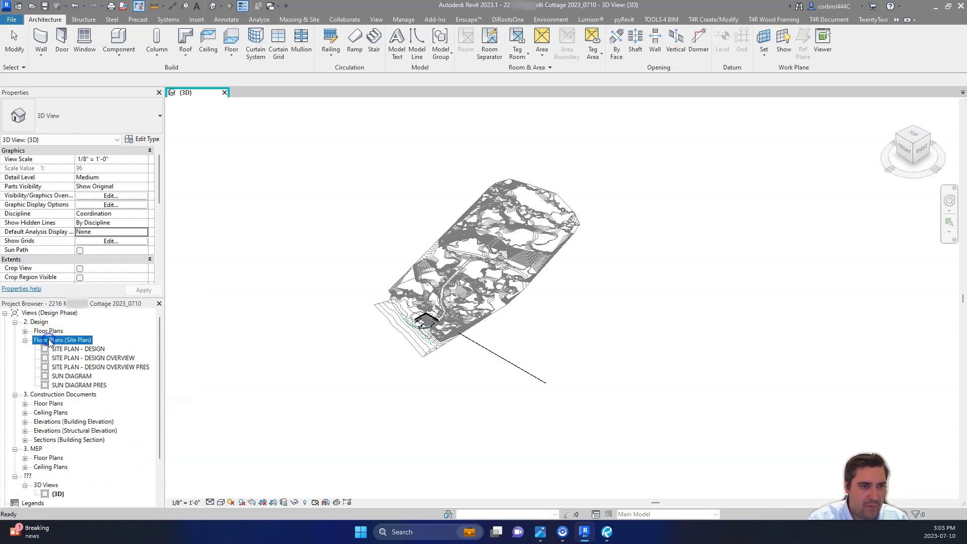
{"action": "left_click", "coordinate": [62, 350]}
{"action": "left_click", "coordinate": [67, 385], "text": "shift"}
{"action": "right_click", "coordinate": [67, 385]}
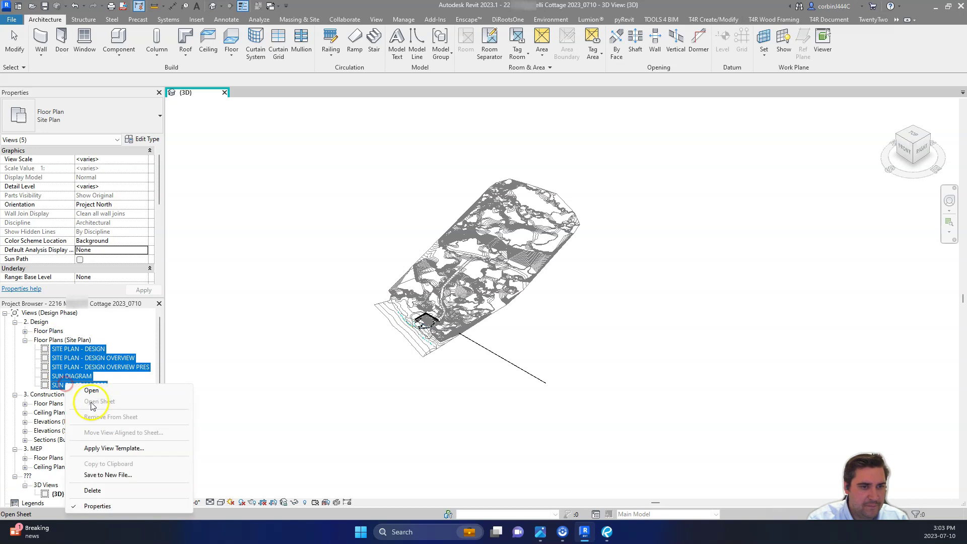
{"action": "left_click", "coordinate": [93, 490]}
{"action": "double_click", "coordinate": [48, 331]}
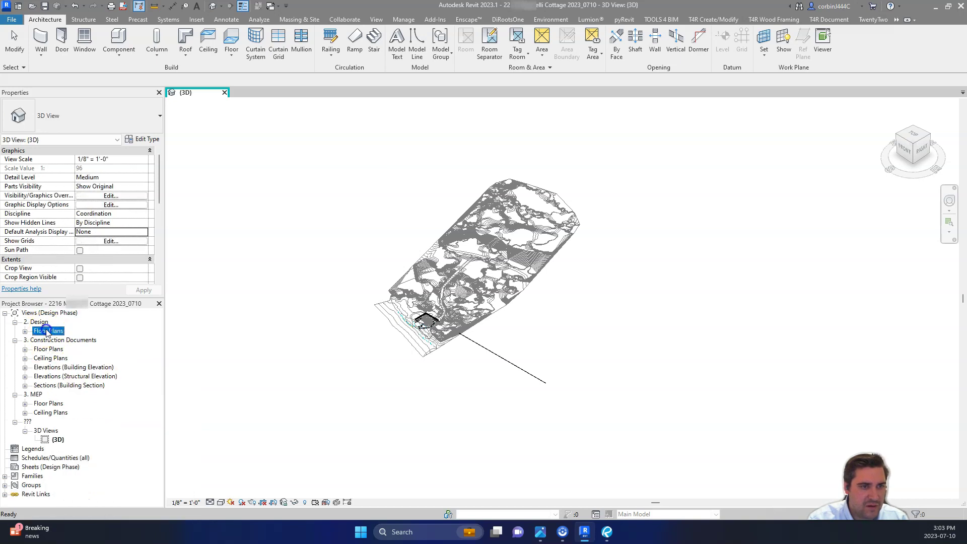
{"action": "left_click", "coordinate": [73, 340]}
{"action": "left_click", "coordinate": [73, 385], "text": "shift"}
{"action": "right_click", "coordinate": [73, 386]}
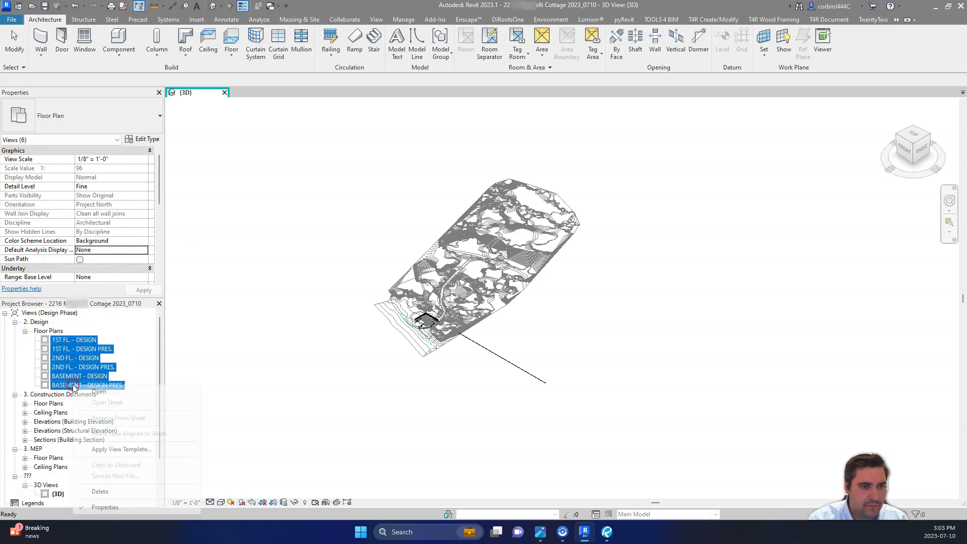
{"action": "left_click", "coordinate": [93, 489]}
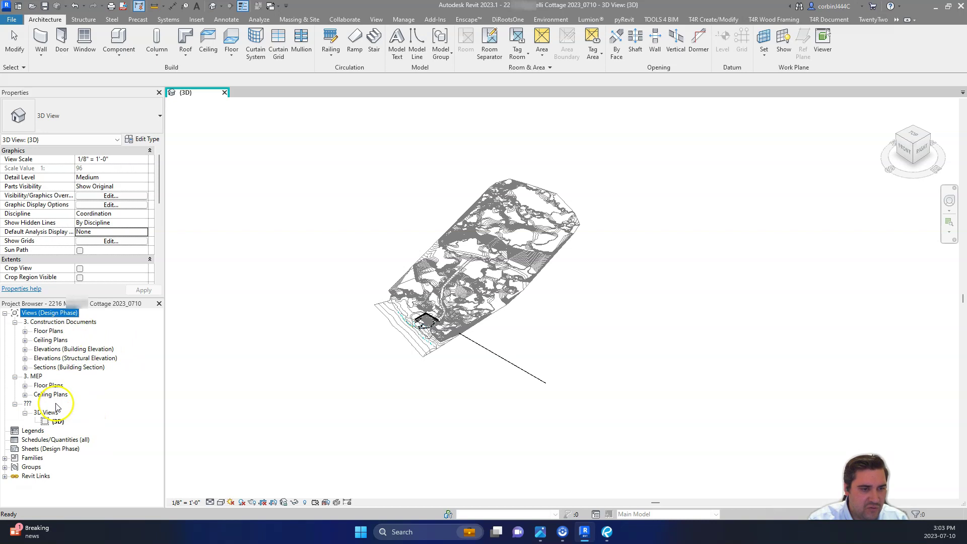
Run Manage > Purge Unused with Check All, removing all 254 unused items.
{"action": "left_click", "coordinate": [382, 18]}
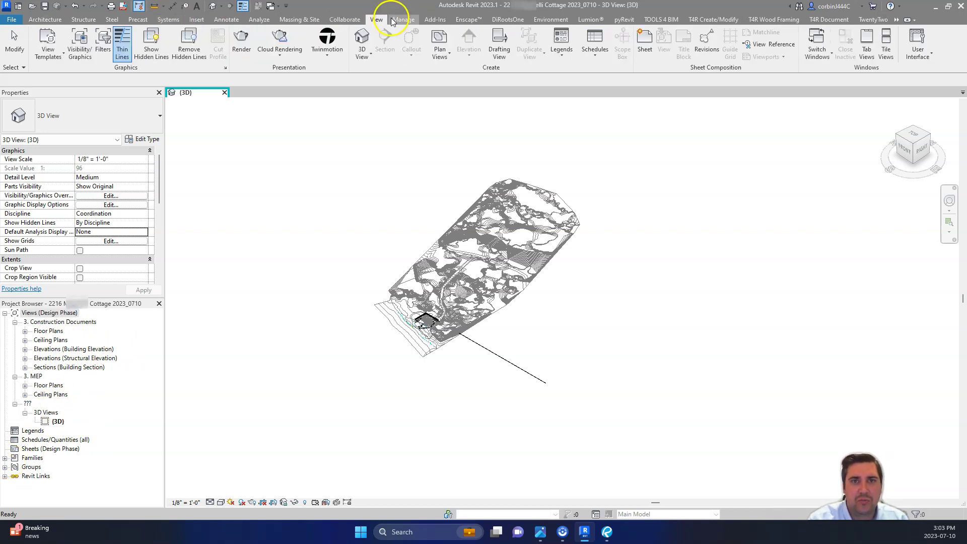
{"action": "left_click", "coordinate": [394, 18]}
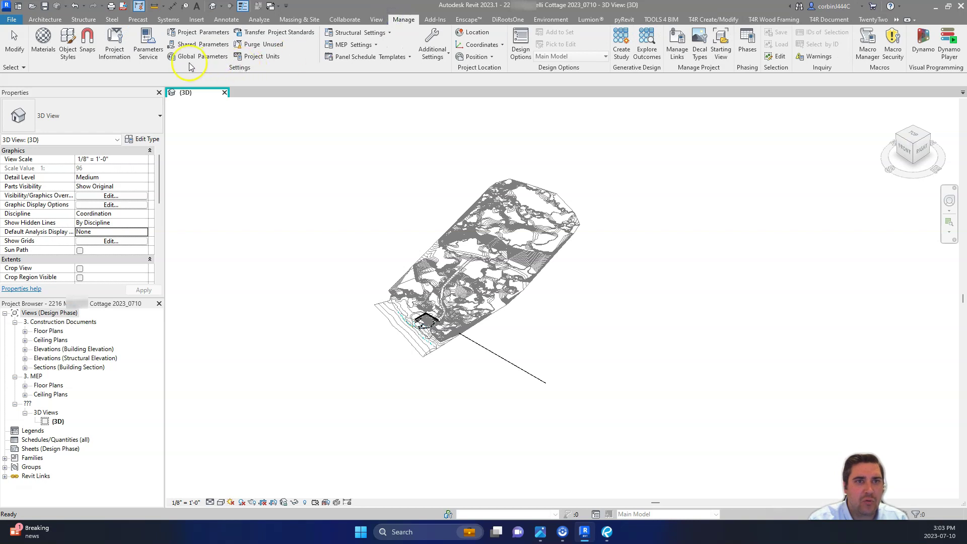
{"action": "left_click", "coordinate": [263, 45]}
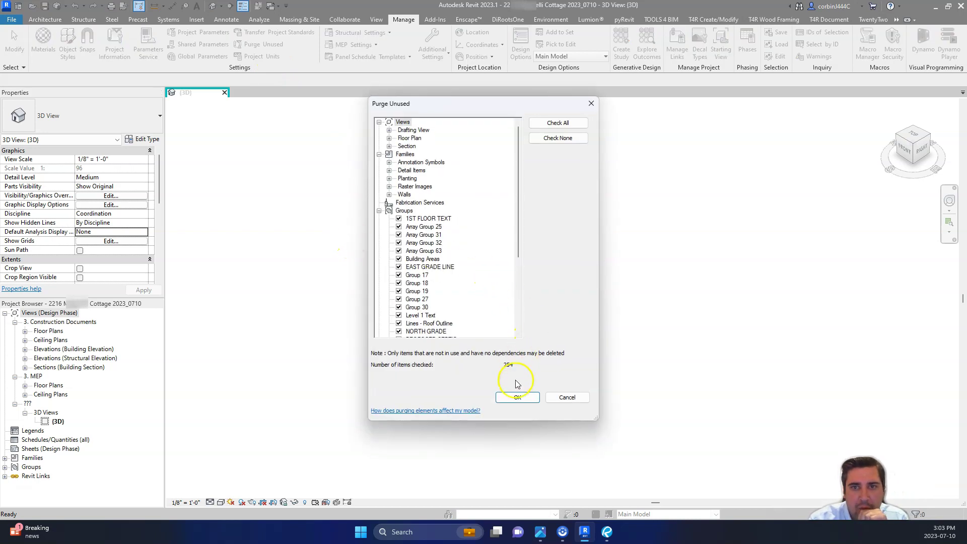
{"action": "left_click", "coordinate": [559, 123]}
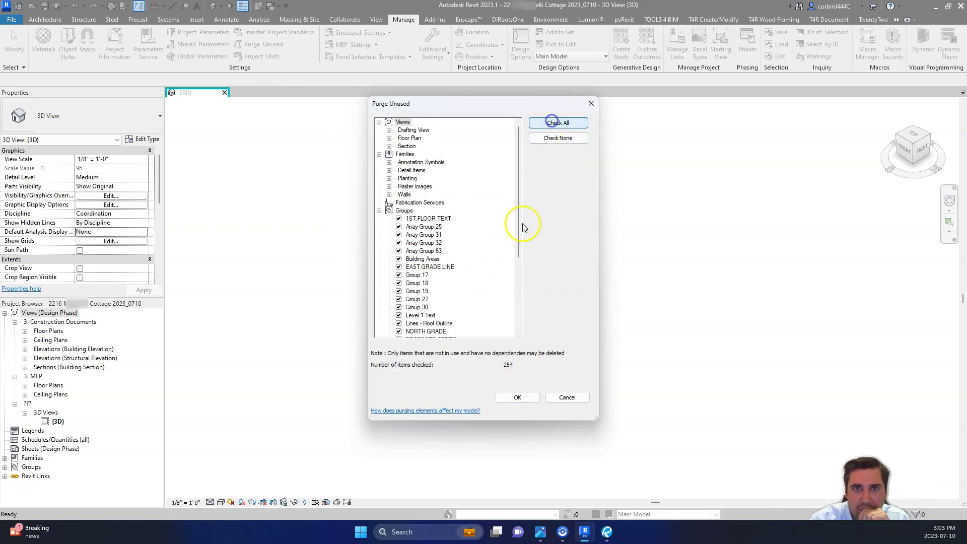
{"action": "left_click", "coordinate": [510, 400]}
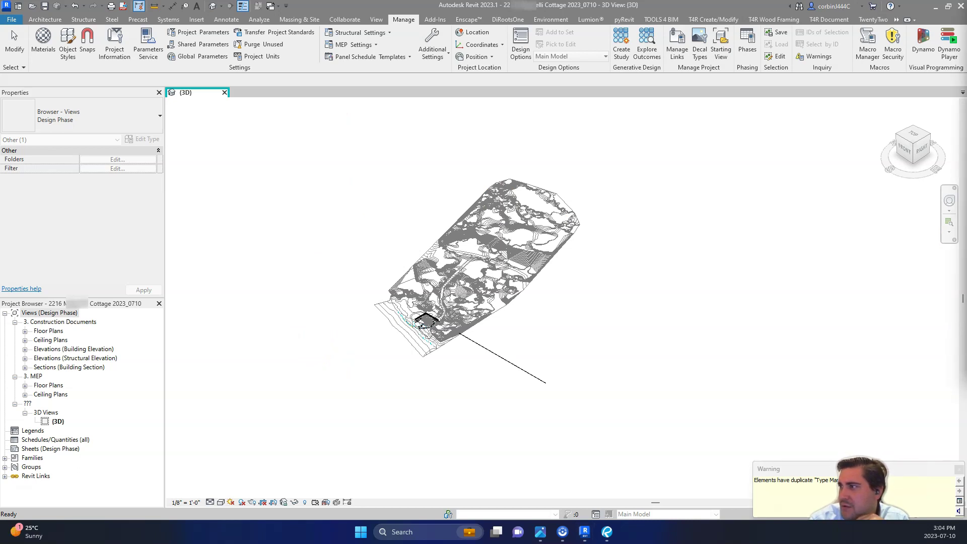
Save the purged cottage model with Ctrl+S.
{"action": "key", "text": "ctrl+s"}
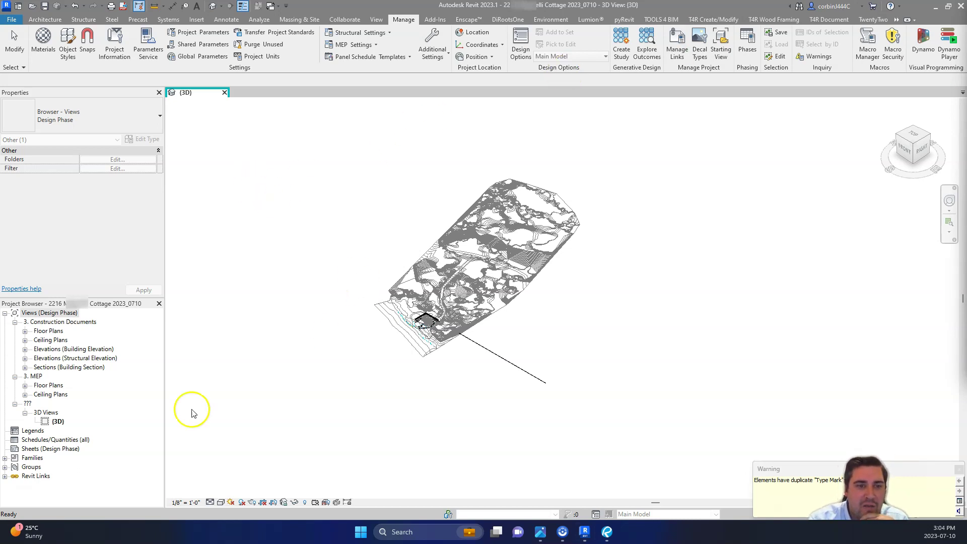
{"action": "left_click_drag", "start_coordinate": [204, 87], "coordinate": [422, 204]}
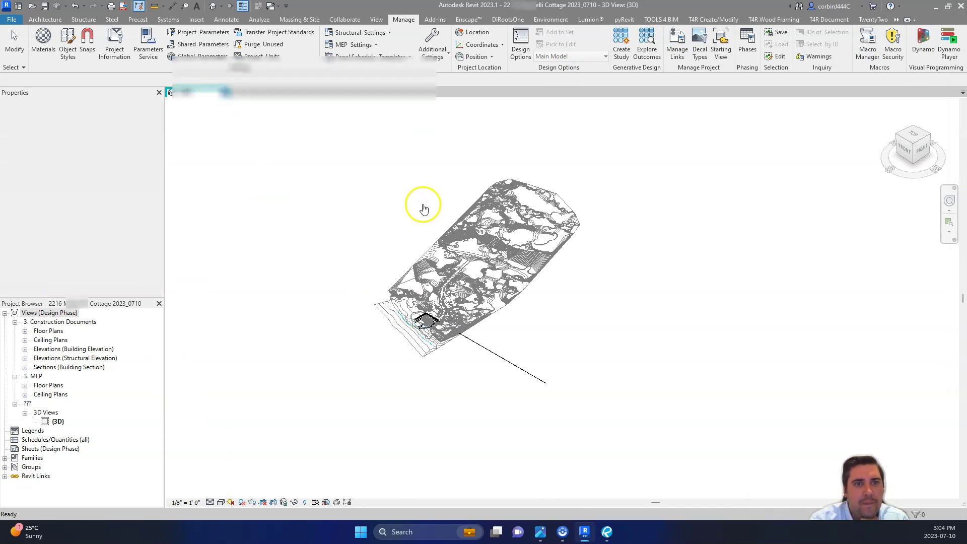